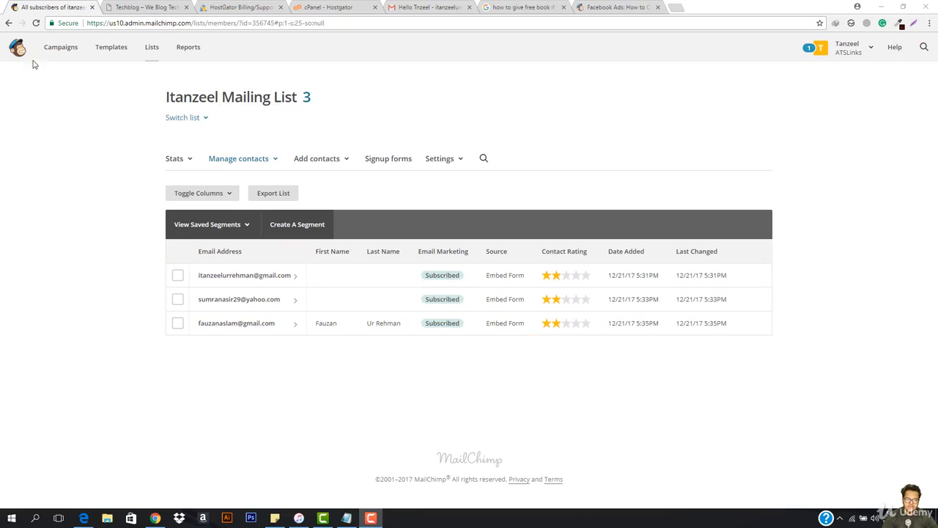
Step: Return to the account dashboard and review the audience growth overview for the past 7 days
{"action": "left_click", "coordinate": [17, 48]}
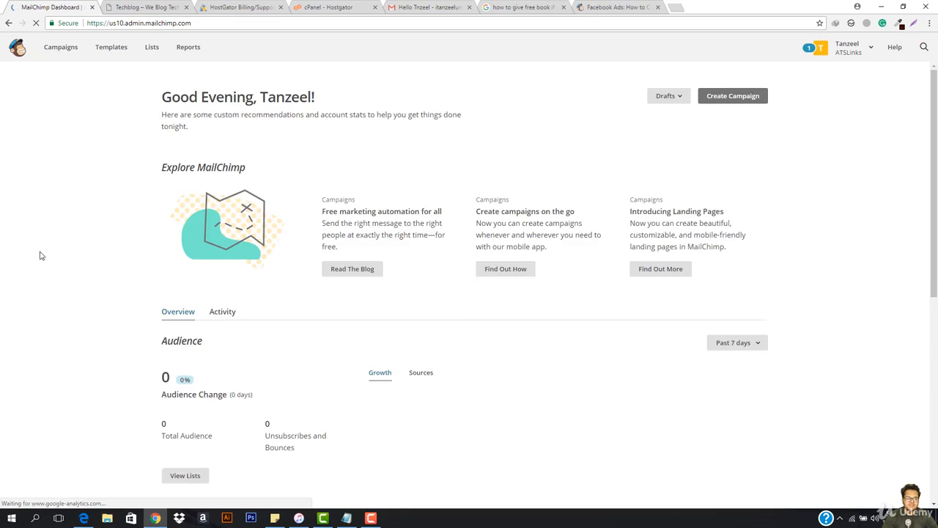
{"action": "scroll", "coordinate": [493, 183], "scroll_direction": "down", "scroll_amount": 1}
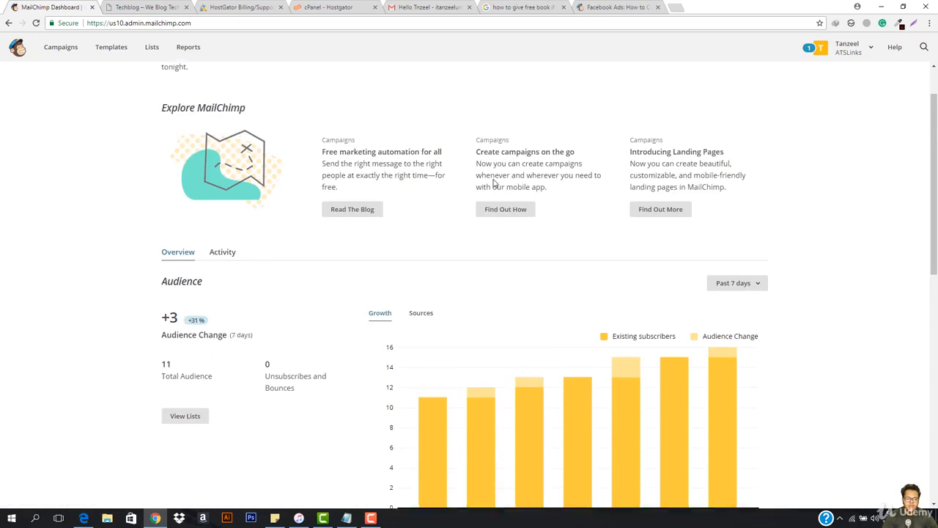
{"action": "scroll", "coordinate": [728, 341], "scroll_direction": "down", "scroll_amount": 1}
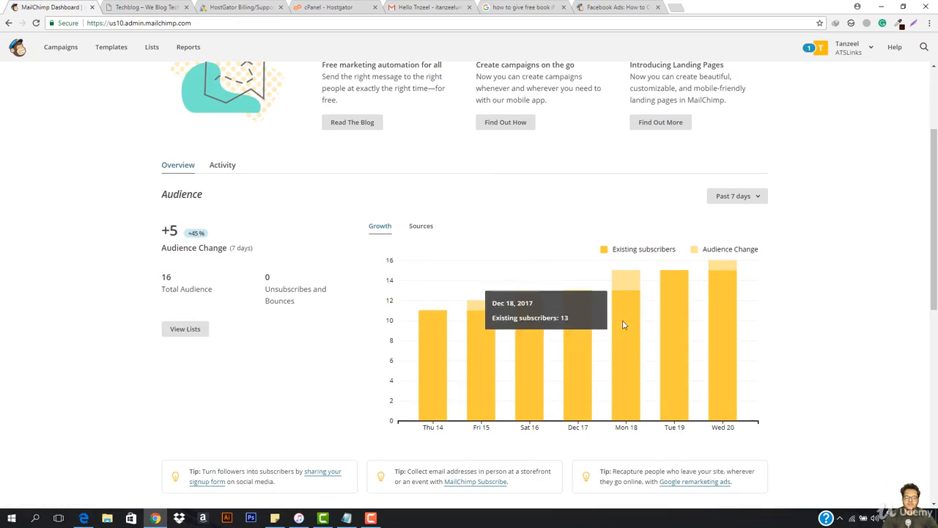
{"action": "scroll", "coordinate": [652, 344], "scroll_direction": "up", "scroll_amount": 2}
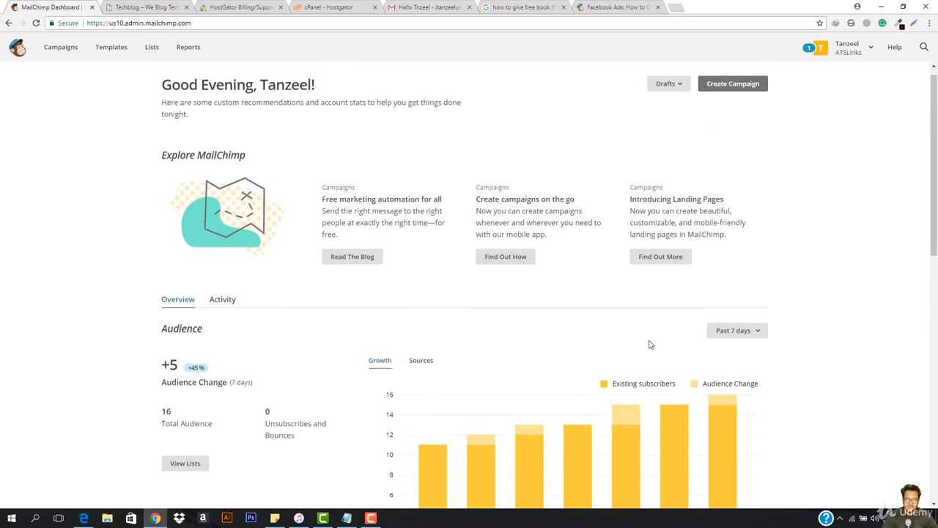
Step: Create a regular email campaign named "iTanzeel test" and begin building it
{"action": "left_click", "coordinate": [737, 103]}
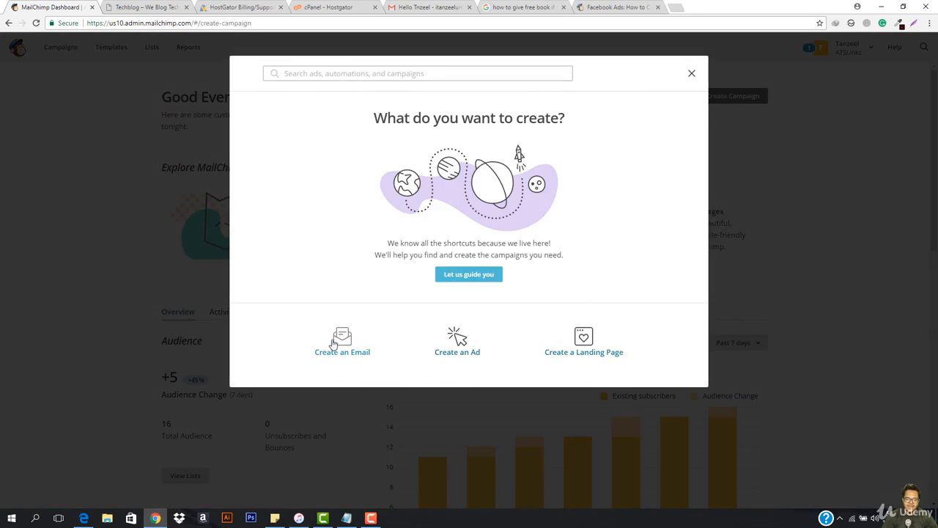
{"action": "left_click", "coordinate": [334, 342]}
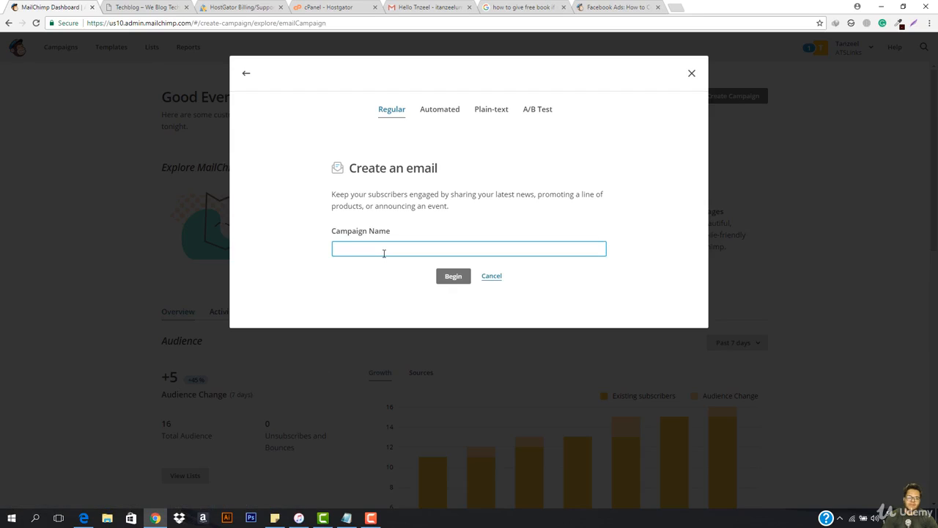
{"action": "type", "text": "IT"}
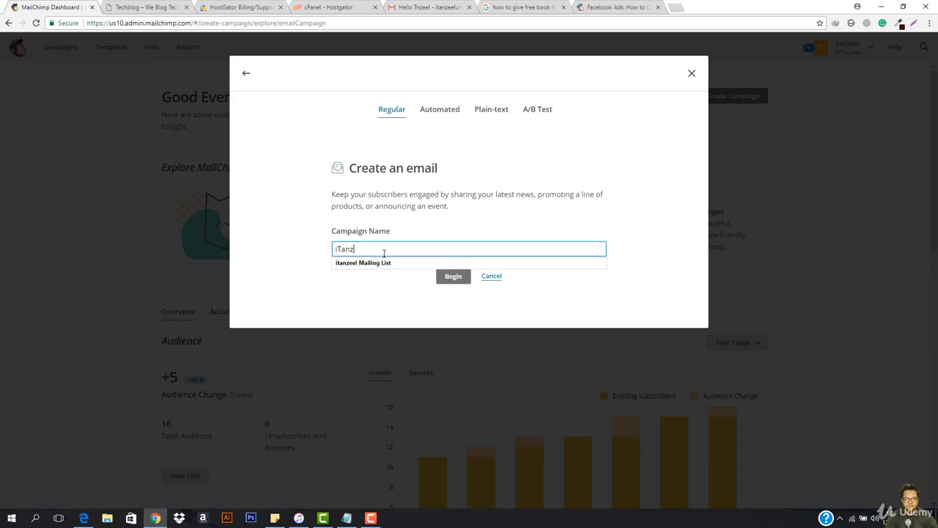
{"action": "type", "text": "anzeel "}
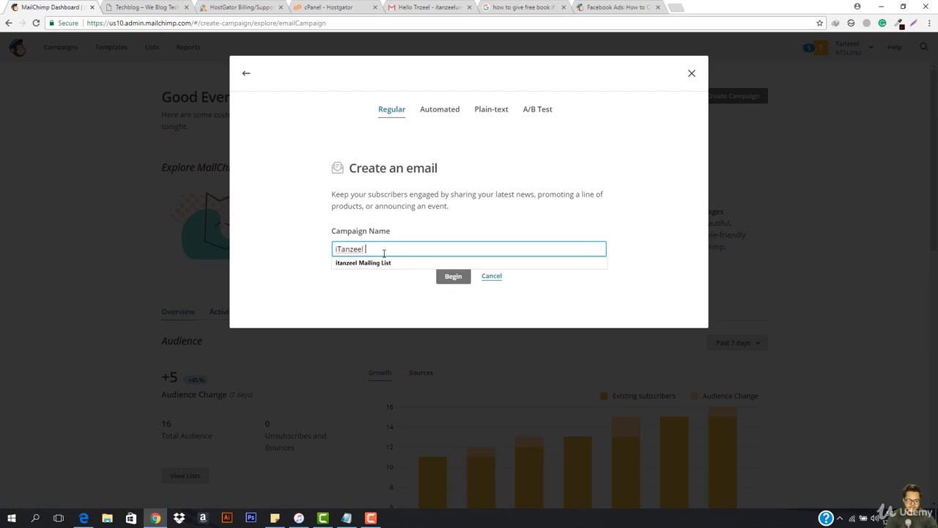
{"action": "type", "text": "test"}
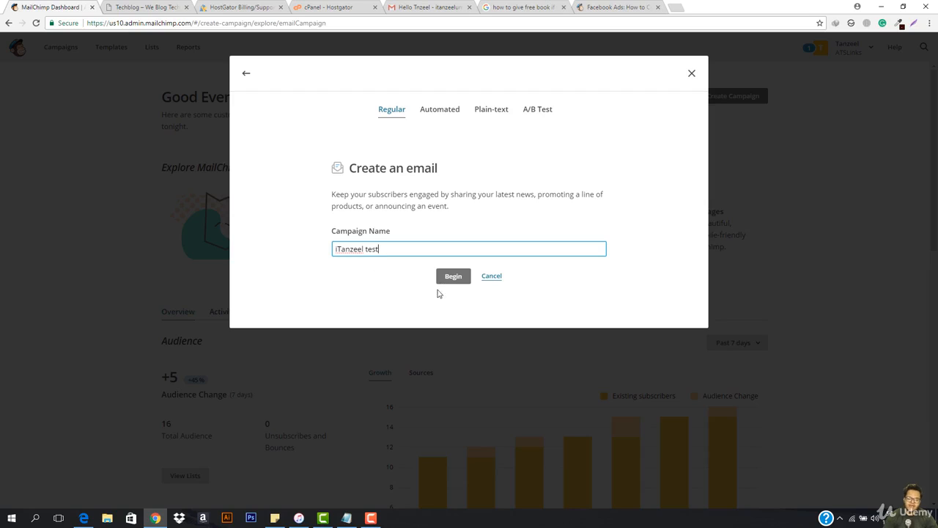
{"action": "left_click", "coordinate": [452, 276]}
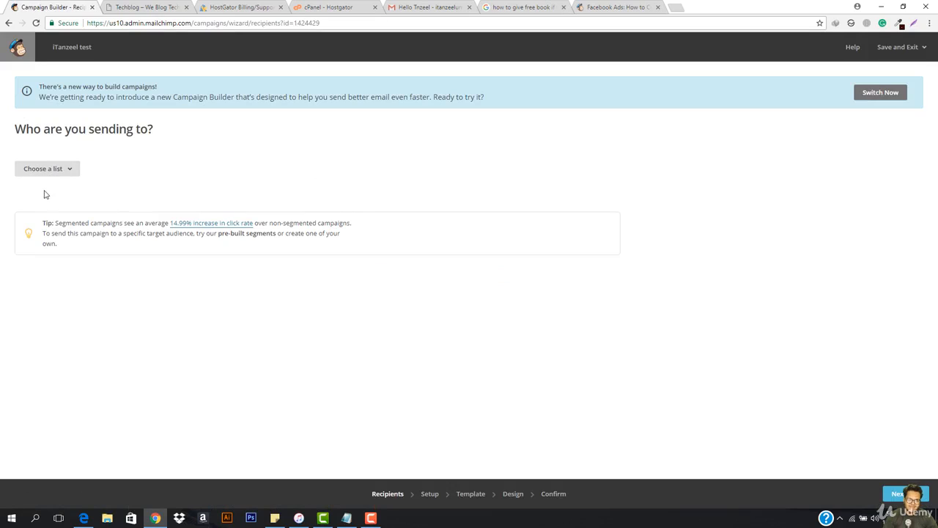
Step: Choose the itanzeel Mailing List as the campaign's recipients and look through its segment options
{"action": "left_click", "coordinate": [53, 173]}
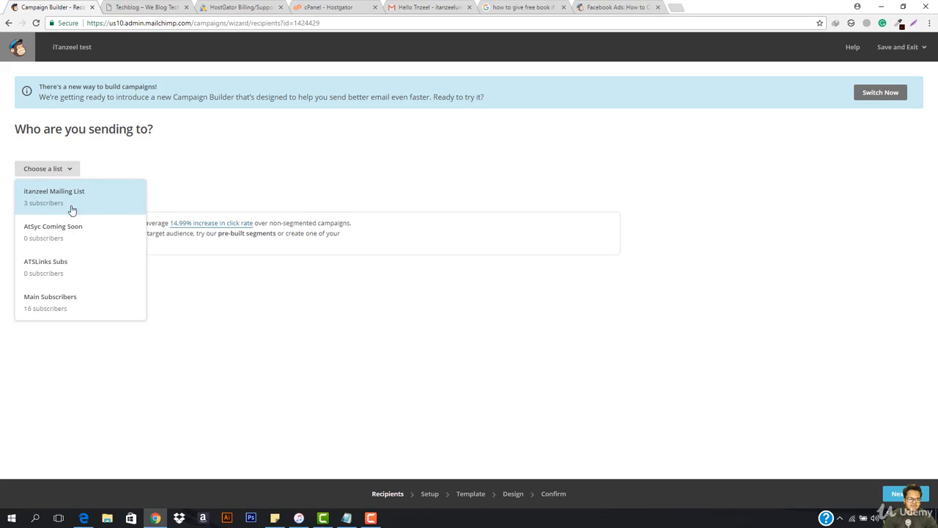
{"action": "left_click", "coordinate": [115, 195]}
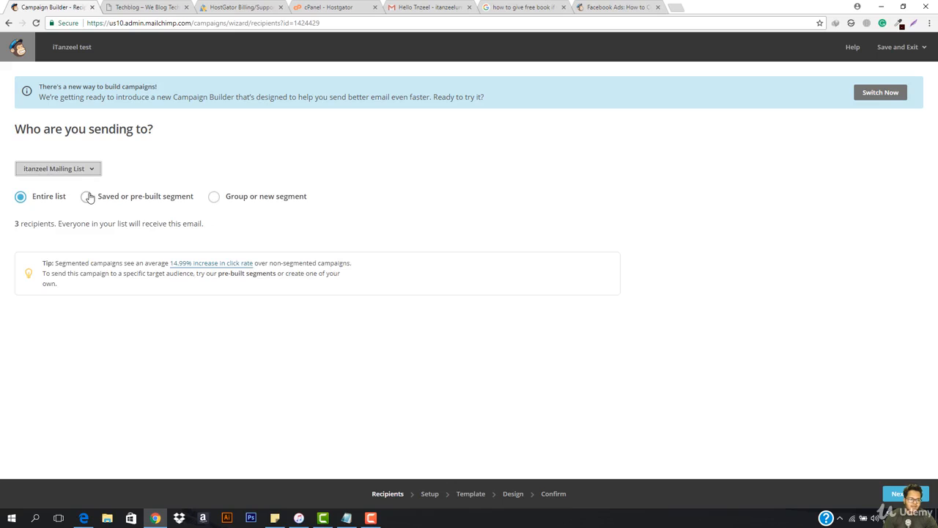
{"action": "left_click", "coordinate": [233, 202]}
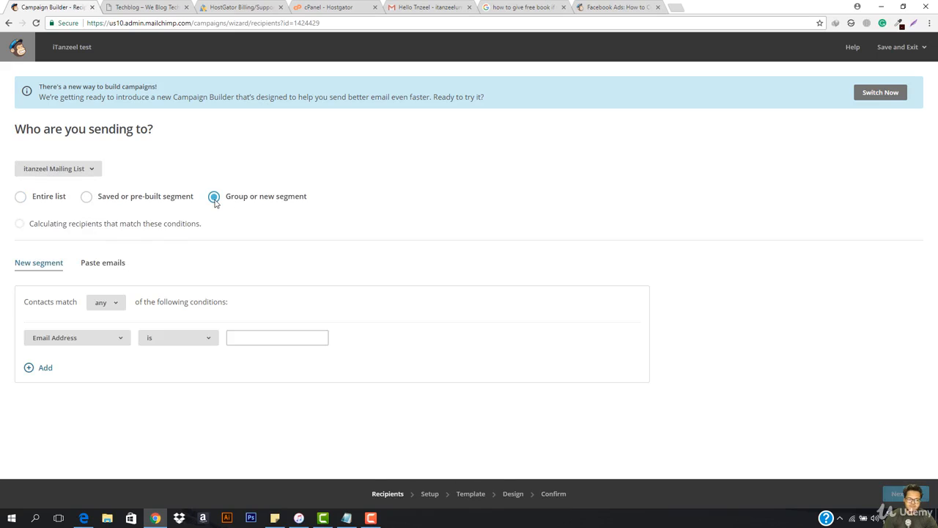
{"action": "left_click", "coordinate": [20, 196]}
{"action": "left_click", "coordinate": [85, 198]}
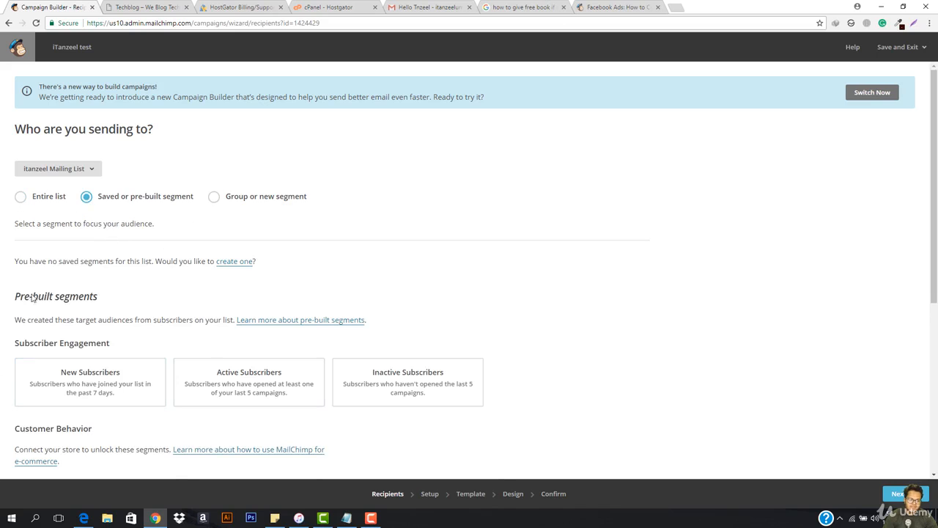
Step: Start a new recipient segment with a condition matching contacts whose First Name is a given value
{"action": "left_click", "coordinate": [213, 196]}
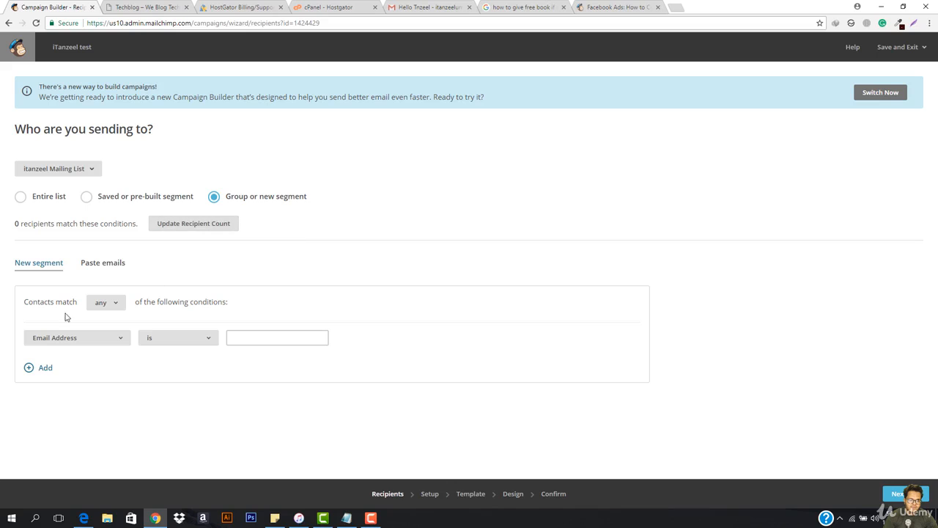
{"action": "left_click", "coordinate": [115, 344]}
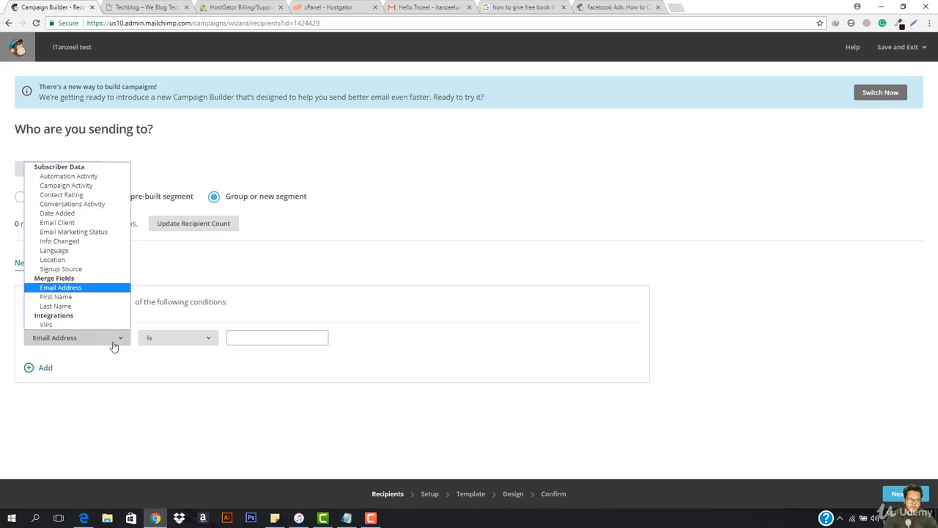
{"action": "left_click", "coordinate": [92, 297]}
{"action": "left_click", "coordinate": [178, 345]}
{"action": "left_click", "coordinate": [178, 350]}
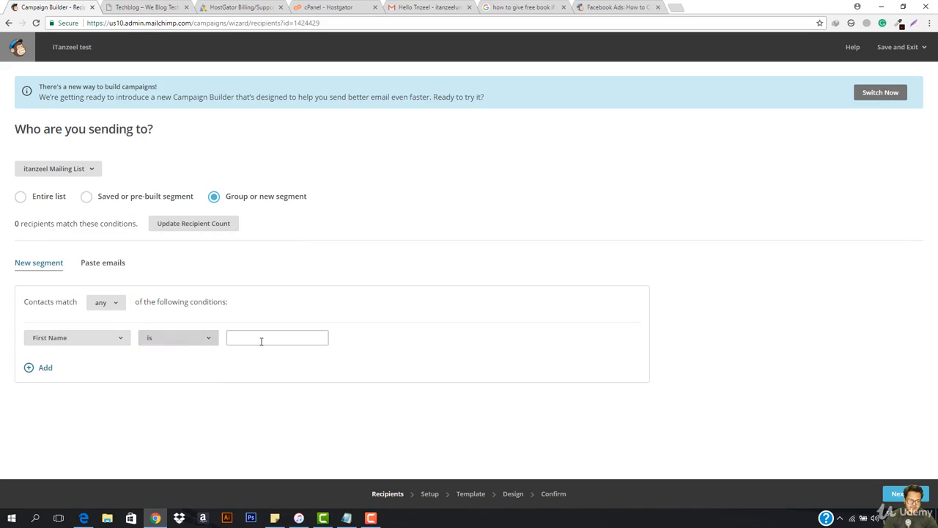
{"action": "left_click", "coordinate": [261, 339]}
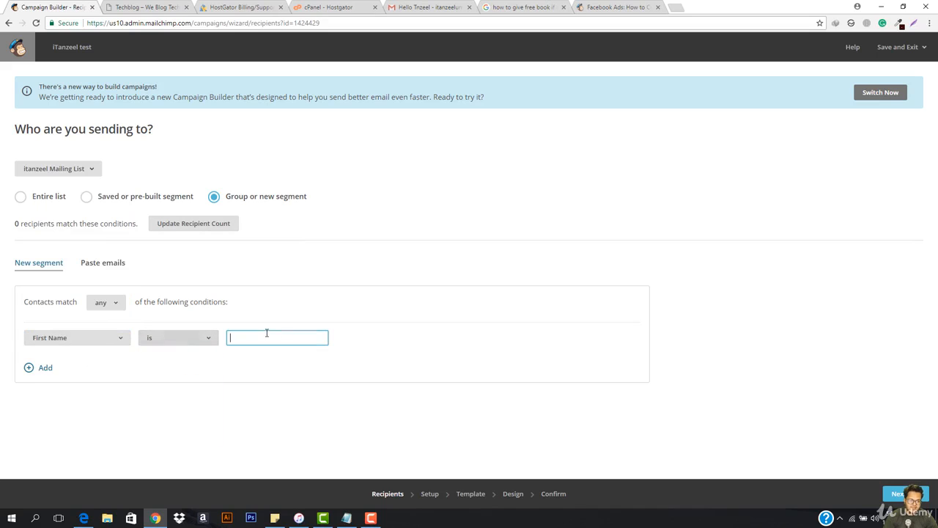
Step: Change the segment condition to Location within 25 miles of United States, then validate and accept that location
{"action": "left_click", "coordinate": [90, 344]}
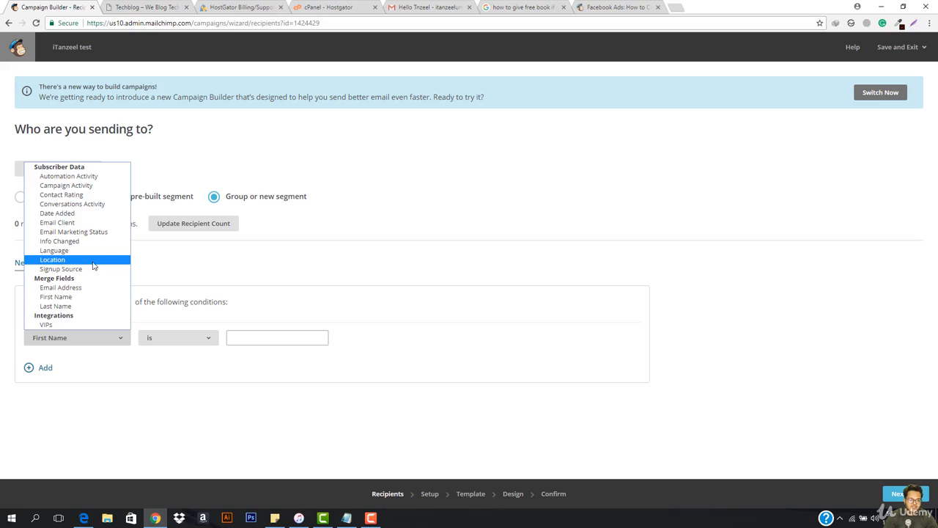
{"action": "left_click", "coordinate": [62, 260]}
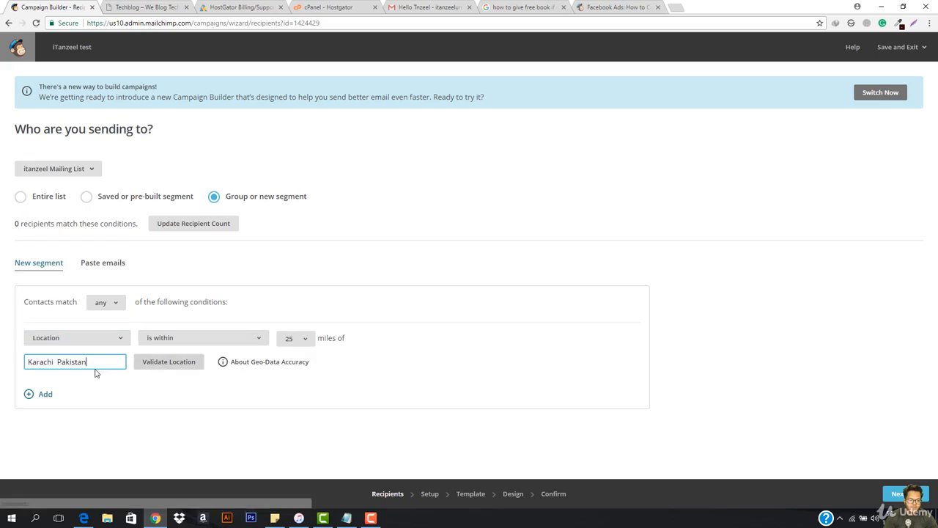
{"action": "triple_click", "coordinate": [88, 364]}
{"action": "type", "text": "unb"}
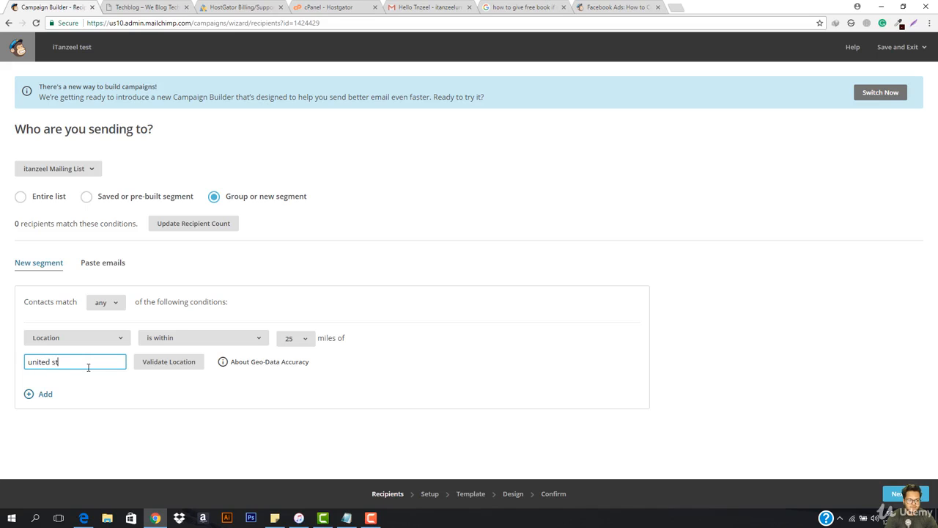
{"action": "left_click", "coordinate": [181, 369]}
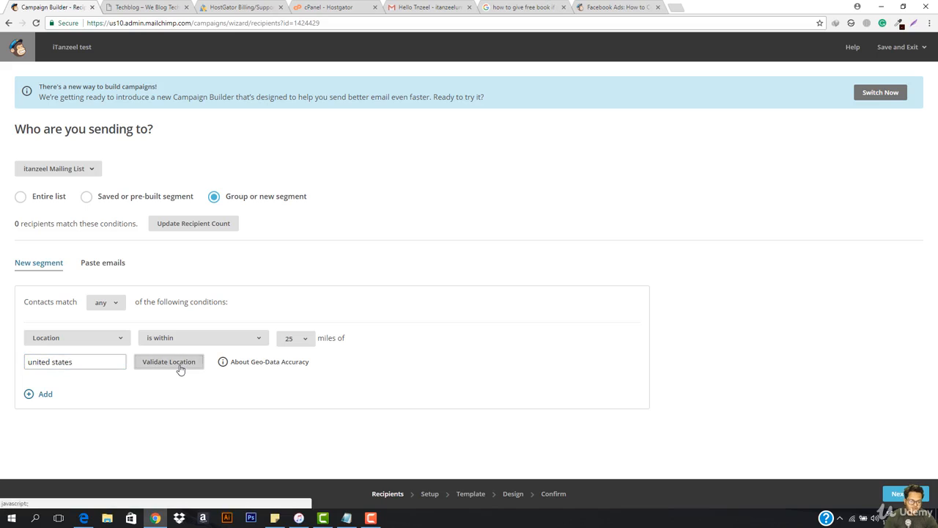
{"action": "left_click", "coordinate": [200, 363]}
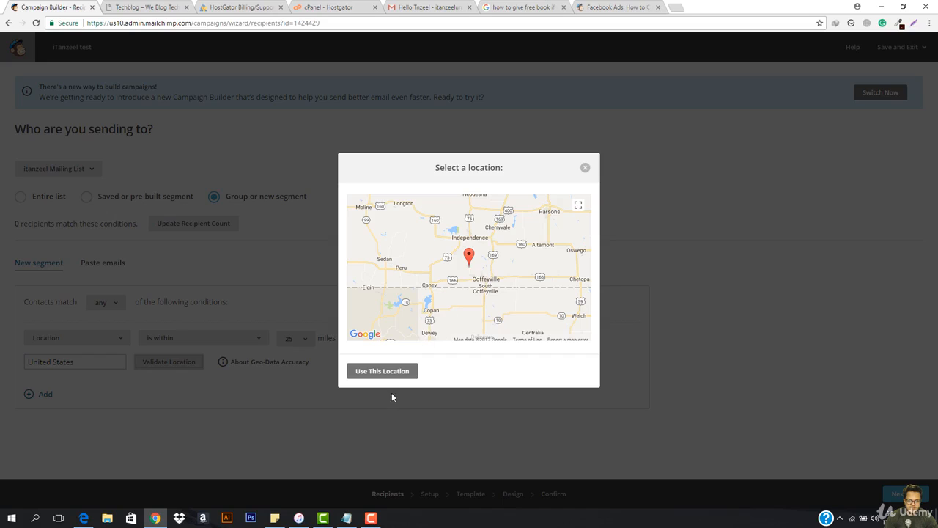
{"action": "left_click", "coordinate": [387, 372]}
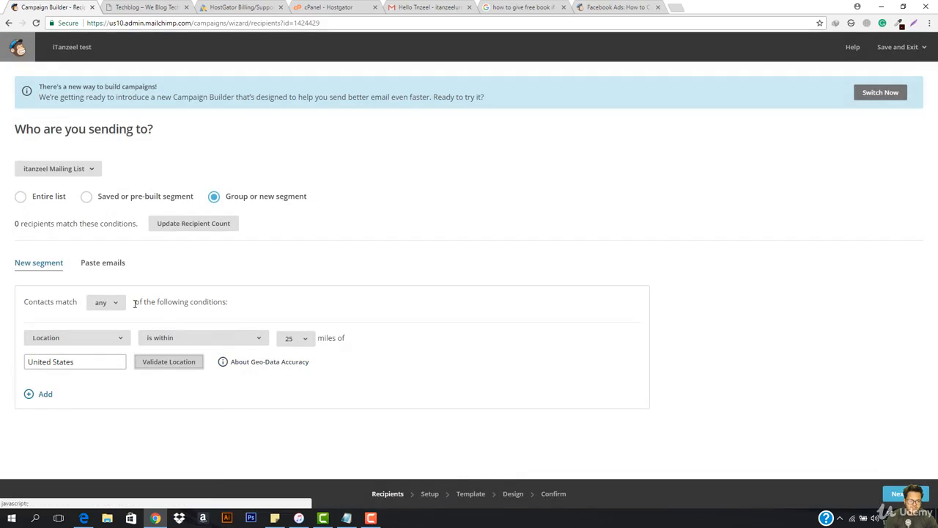
Step: Set the campaign to go to the entire list and continue to the campaign setup
{"action": "left_click", "coordinate": [46, 198]}
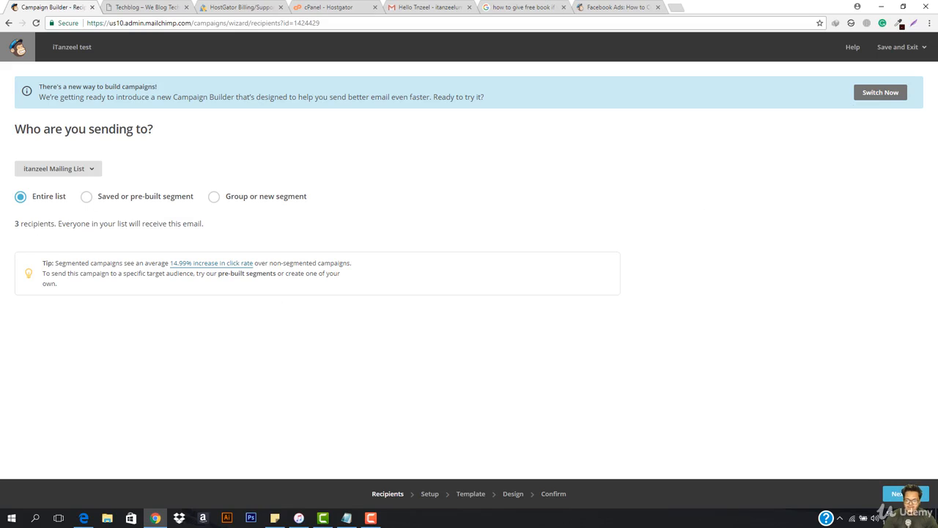
{"action": "left_click", "coordinate": [898, 497]}
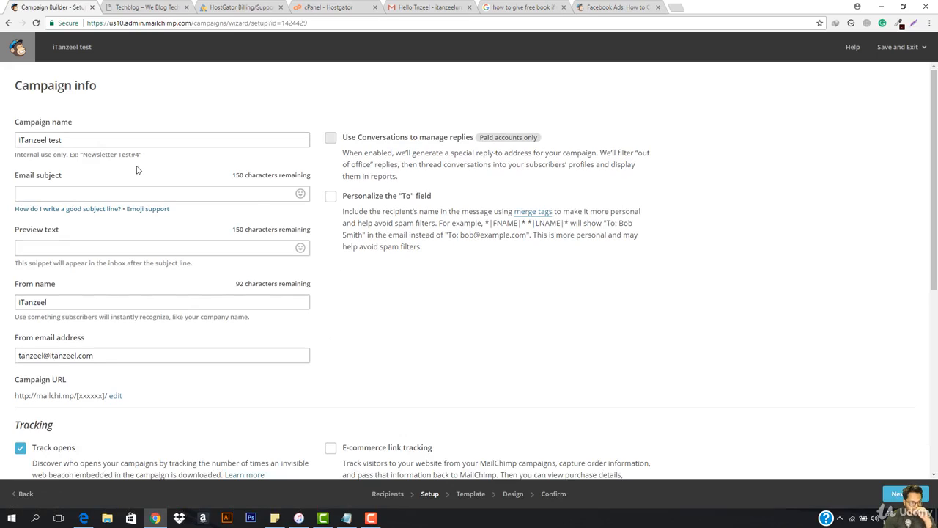
Step: Enter "This is the test Email to you" as the email subject
{"action": "left_click", "coordinate": [67, 192]}
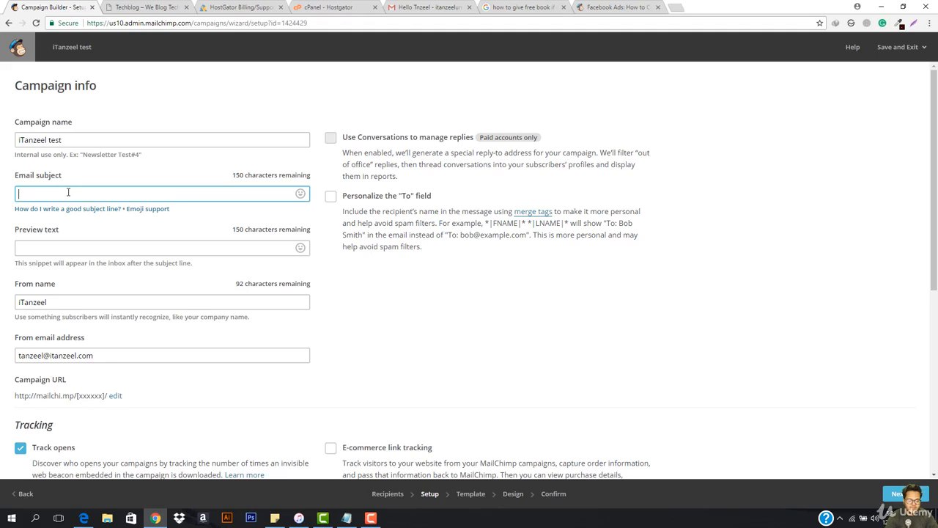
{"action": "type", "text": "This is th"}
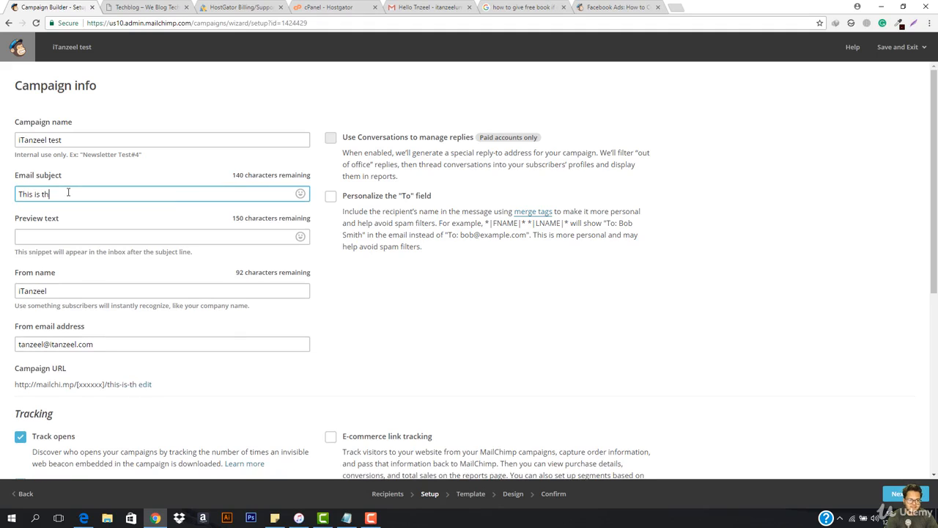
{"action": "type", "text": "e test Email t"}
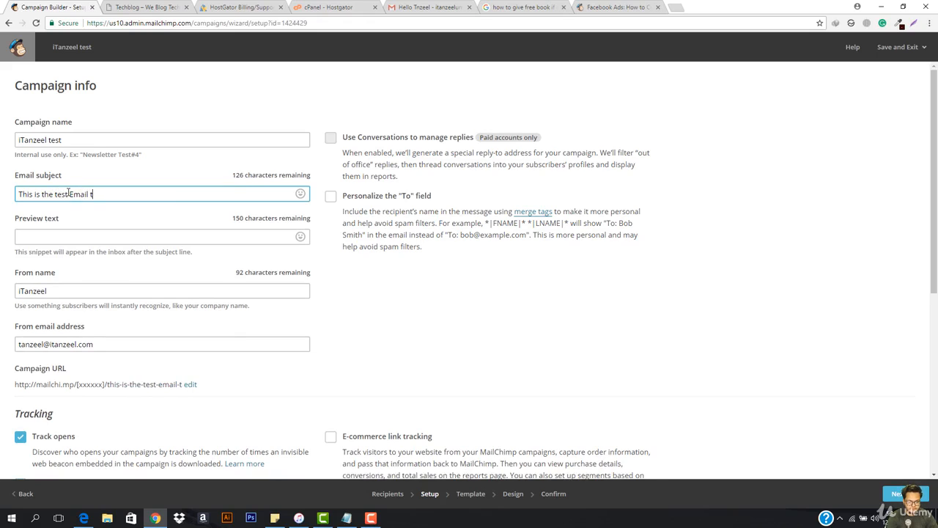
{"action": "type", "text": "o yuo"}
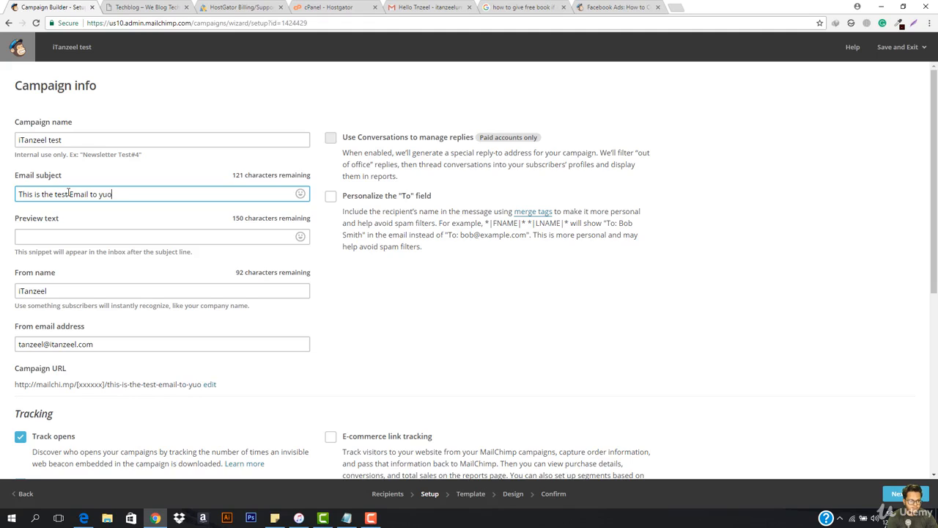
{"action": "key", "text": "BackSpace"}
{"action": "key", "text": "BackSpace"}
{"action": "type", "text": "ou"}
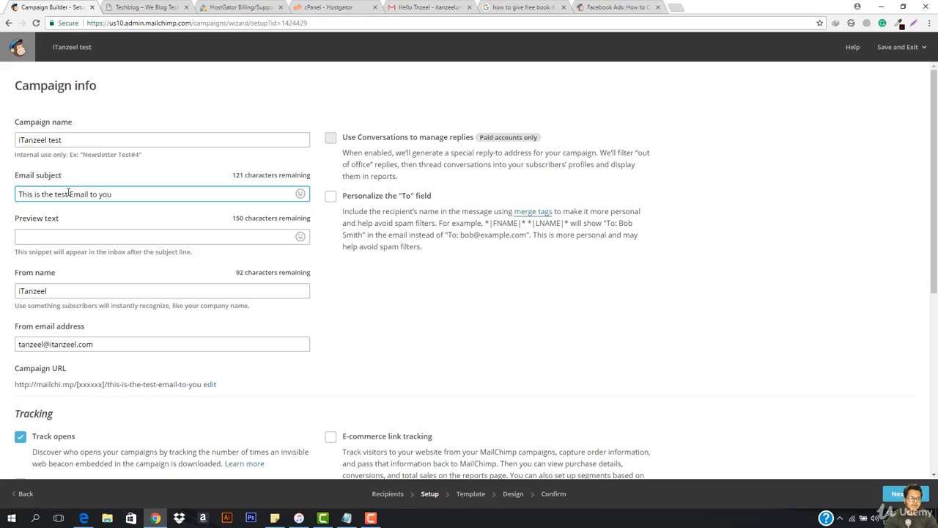
Step: Review the preview text, sender details, tracking, social media and auto-convert video options of the campaign setup
{"action": "left_click", "coordinate": [73, 236]}
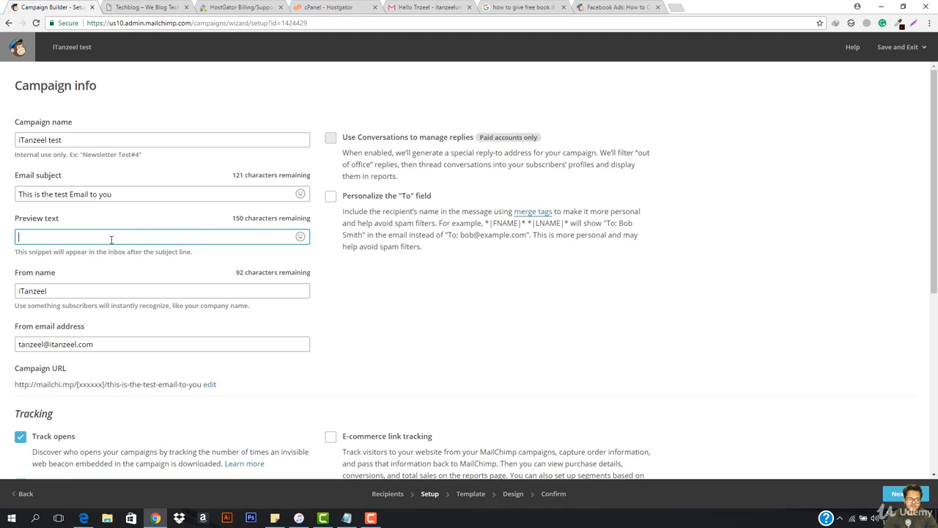
{"action": "key", "text": "Tab"}
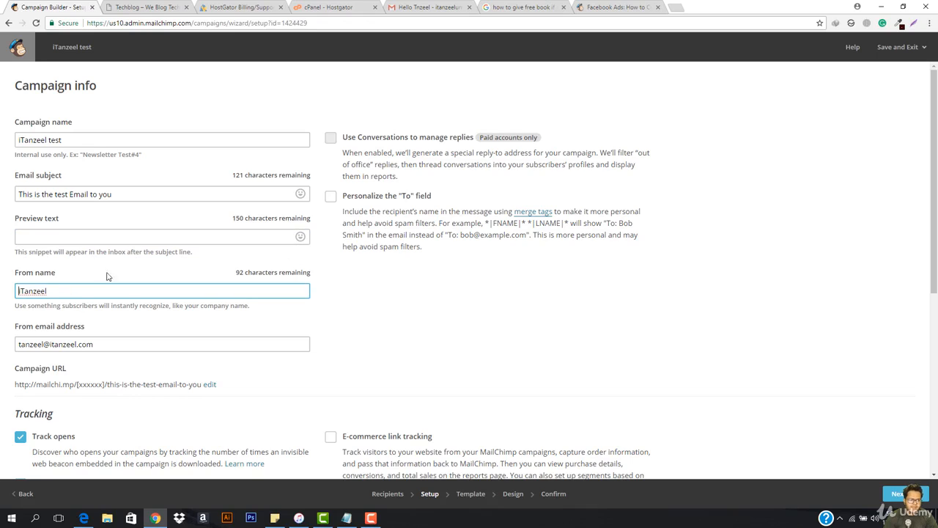
{"action": "scroll", "coordinate": [117, 289], "scroll_direction": "down", "scroll_amount": 1}
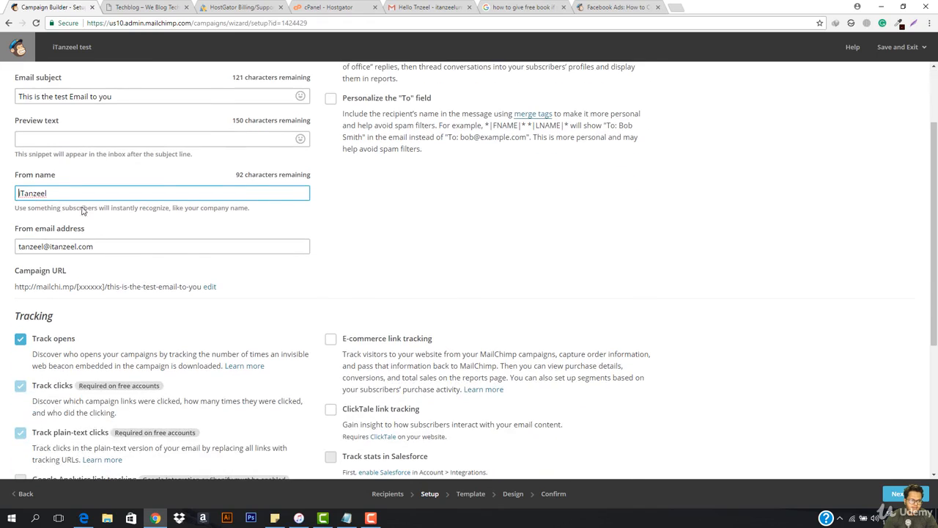
{"action": "scroll", "coordinate": [65, 228], "scroll_direction": "down", "scroll_amount": 1}
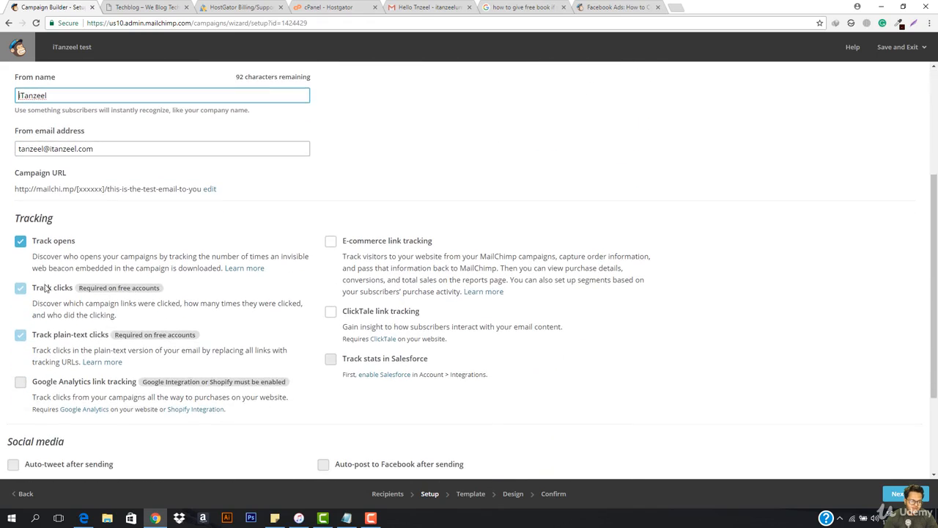
{"action": "scroll", "coordinate": [126, 311], "scroll_direction": "down", "scroll_amount": 2}
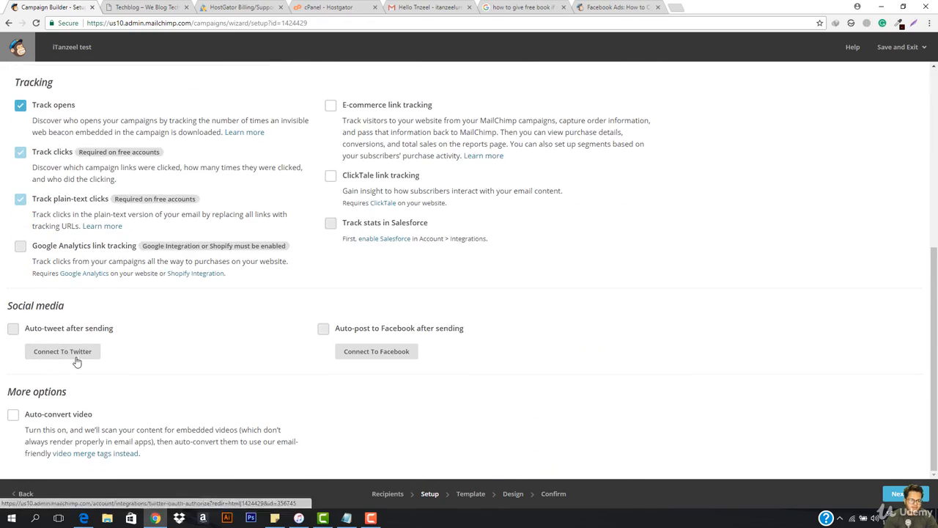
{"action": "scroll", "coordinate": [354, 361], "scroll_direction": "up", "scroll_amount": 3}
{"action": "scroll", "coordinate": [616, 363], "scroll_direction": "down", "scroll_amount": 1}
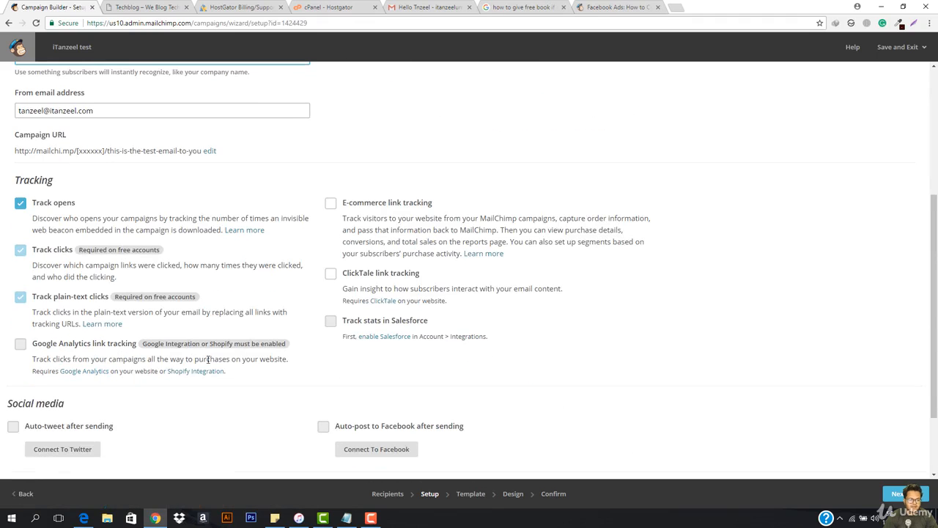
{"action": "scroll", "coordinate": [492, 331], "scroll_direction": "down", "scroll_amount": 2}
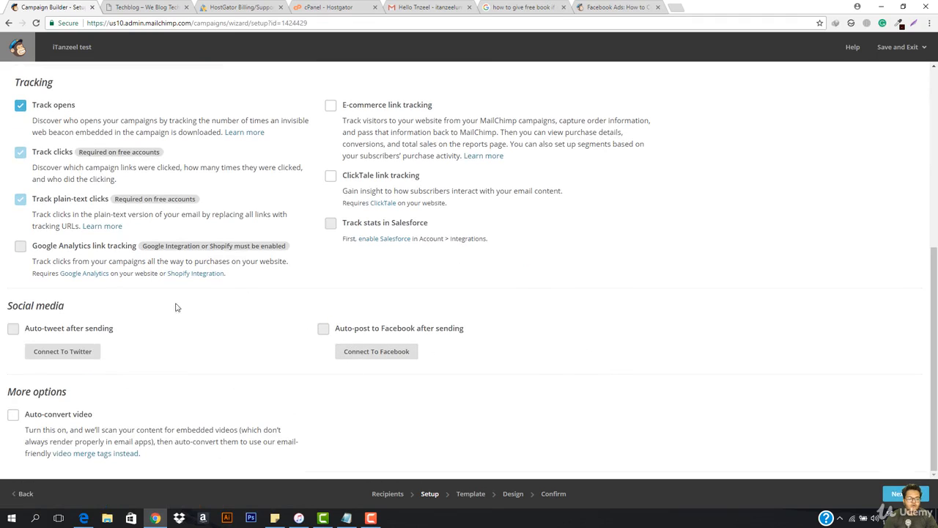
{"action": "scroll", "coordinate": [180, 232], "scroll_direction": "up", "scroll_amount": 3}
{"action": "scroll", "coordinate": [358, 282], "scroll_direction": "down", "scroll_amount": 2}
{"action": "scroll", "coordinate": [358, 281], "scroll_direction": "down", "scroll_amount": 2}
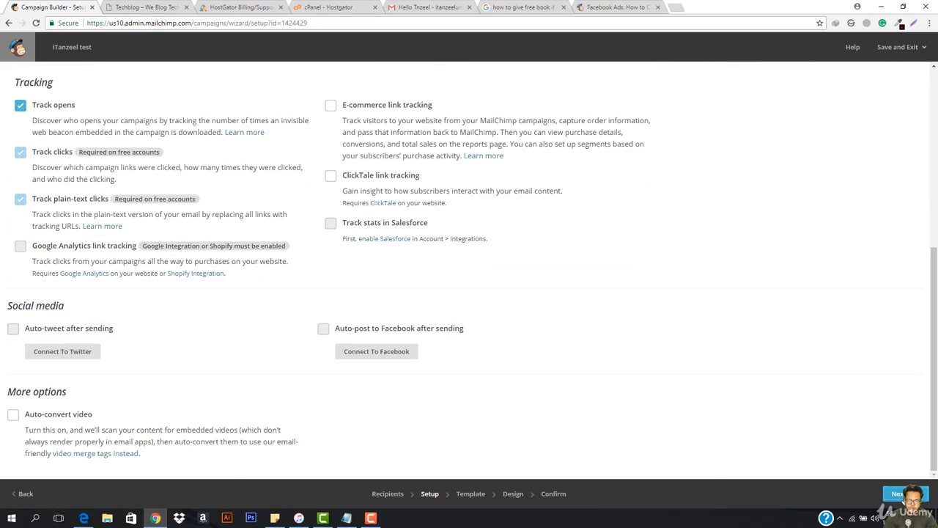
Step: Continue to the template selection, look over the layouts and choose the basic Simple Text template
{"action": "left_click", "coordinate": [895, 493]}
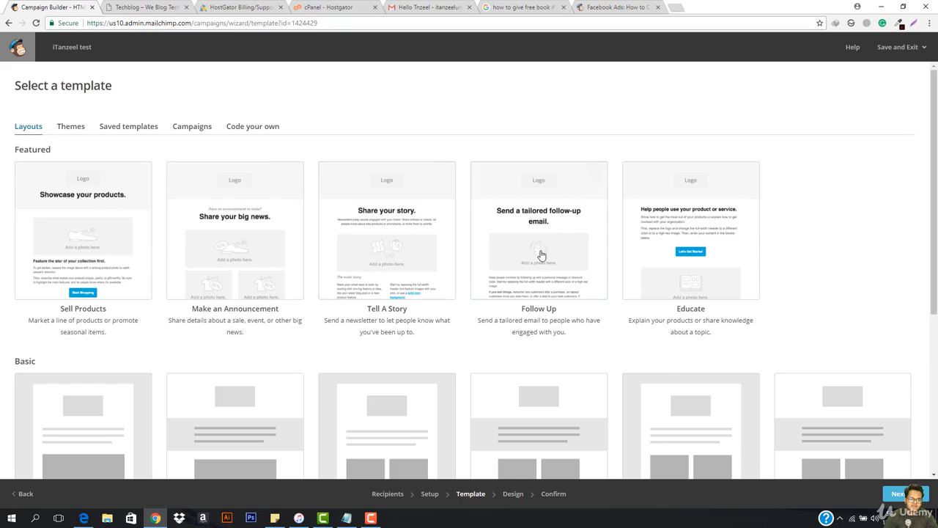
{"action": "scroll", "coordinate": [129, 271], "scroll_direction": "down", "scroll_amount": 2}
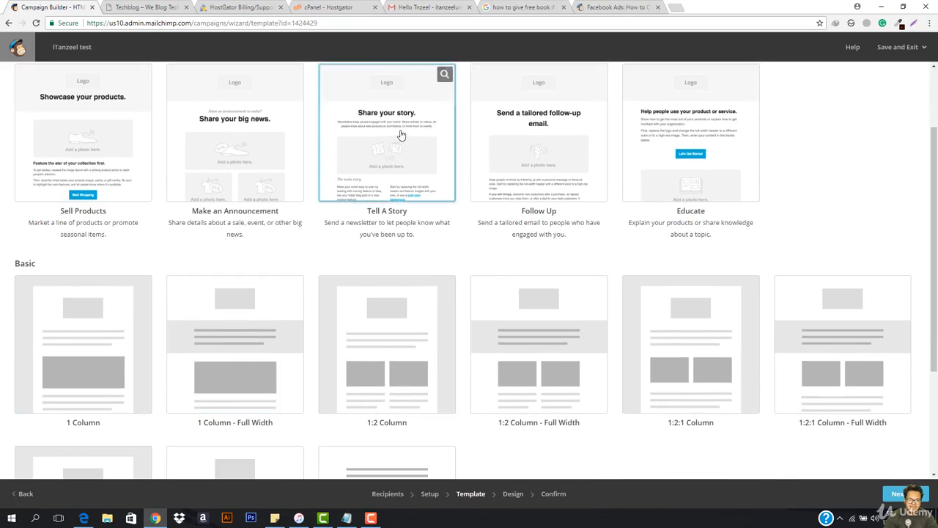
{"action": "scroll", "coordinate": [491, 166], "scroll_direction": "up", "scroll_amount": 2}
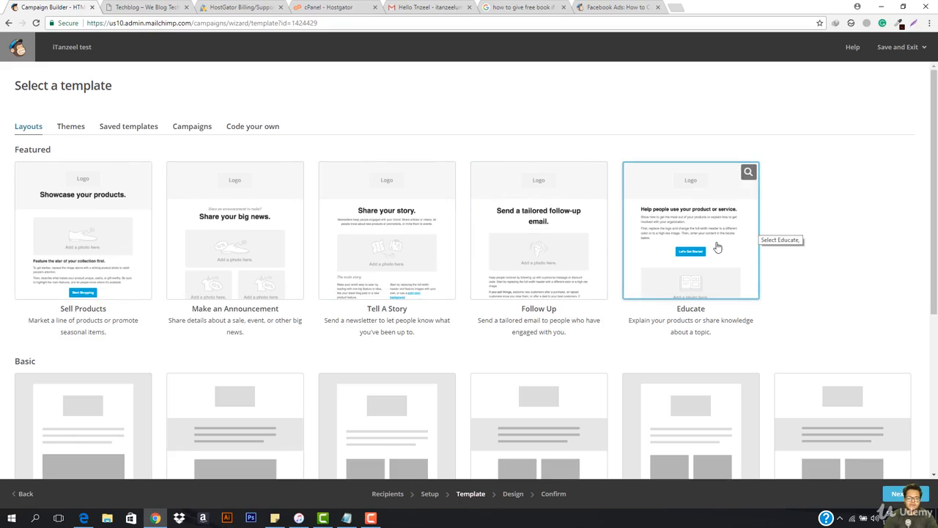
{"action": "scroll", "coordinate": [544, 279], "scroll_direction": "down", "scroll_amount": 4}
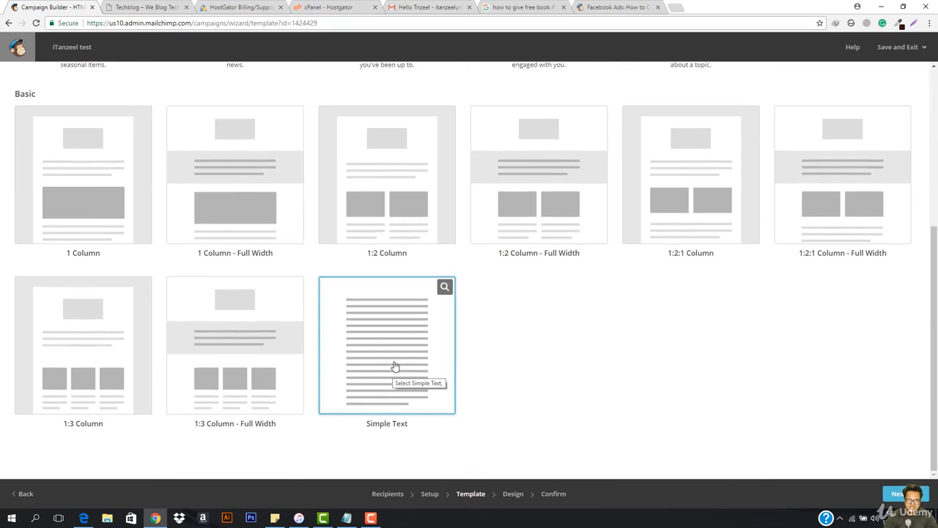
{"action": "left_click", "coordinate": [394, 364]}
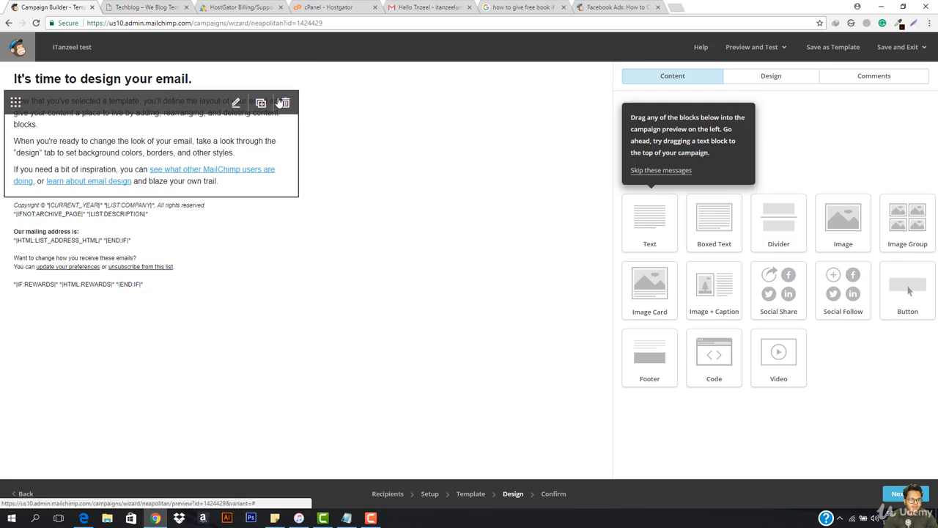
Step: Delete the template's default body text block and its "It's time to design your email." heading block
{"action": "left_click", "coordinate": [286, 102]}
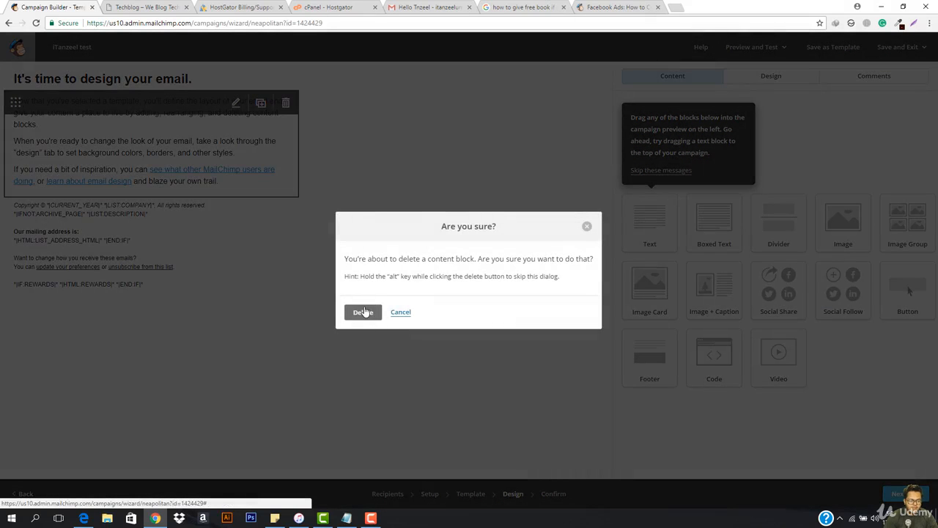
{"action": "left_click", "coordinate": [363, 312]}
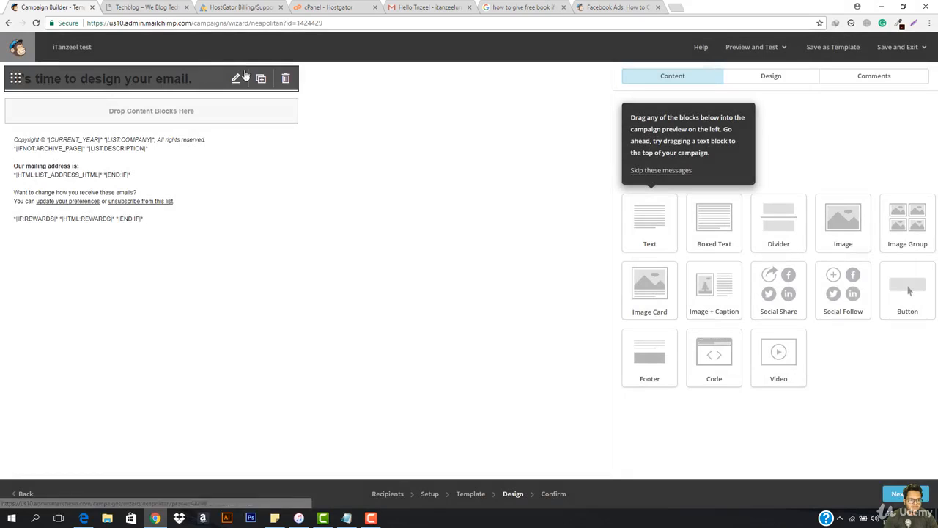
{"action": "left_click", "coordinate": [286, 79]}
{"action": "left_click", "coordinate": [363, 313]}
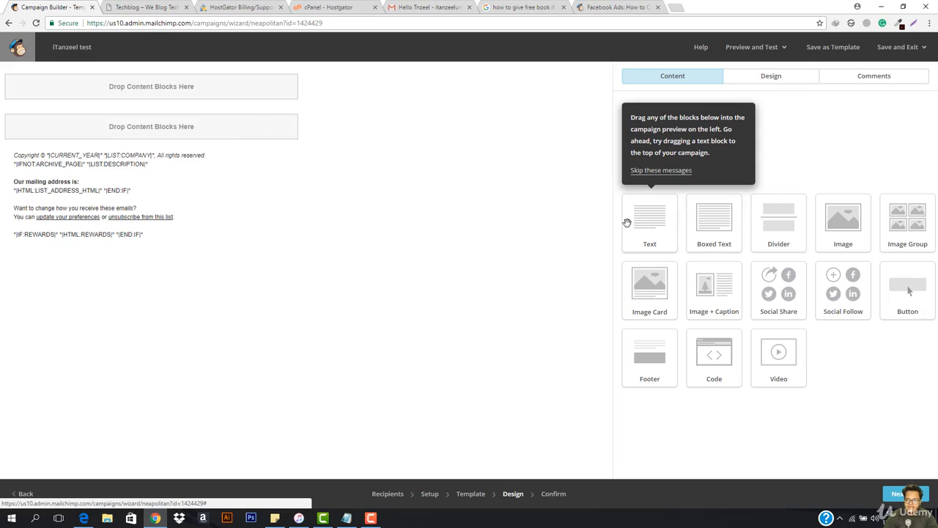
Step: Add a top Text block reading "I am soon launching a complete WordPress Course. It will be launched on NEW YEAR." and skip the tutorial messages
{"action": "left_click_drag", "start_coordinate": [653, 220], "coordinate": [88, 83]}
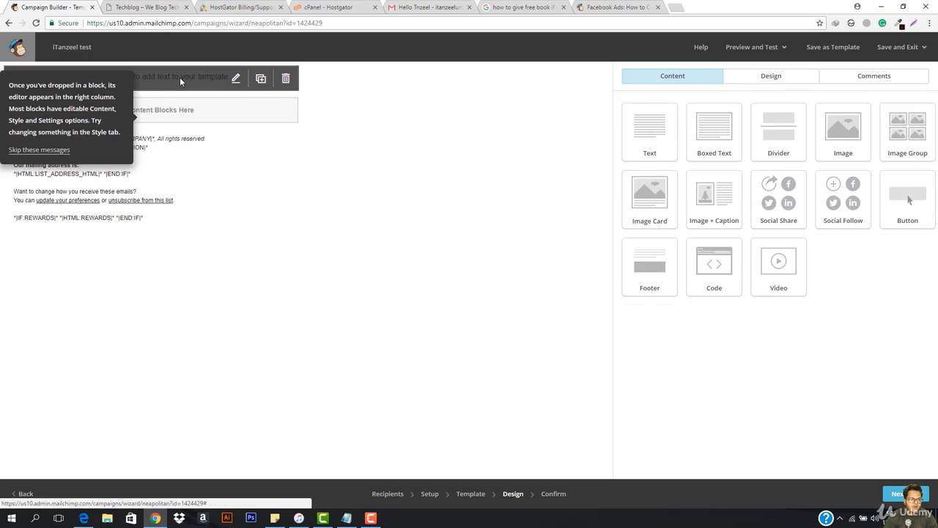
{"action": "left_click", "coordinate": [235, 78]}
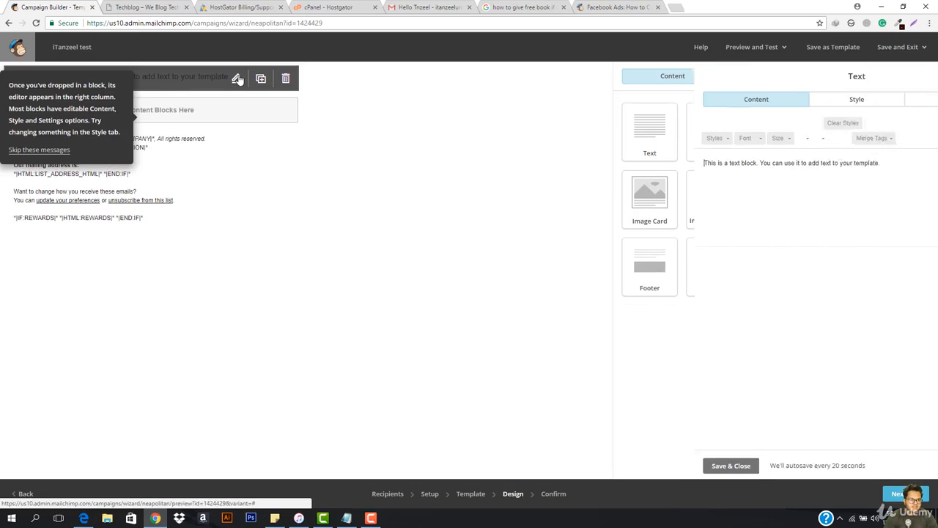
{"action": "left_click", "coordinate": [749, 205]}
{"action": "key", "text": "ctrl+a"}
{"action": "type", "text": "I"}
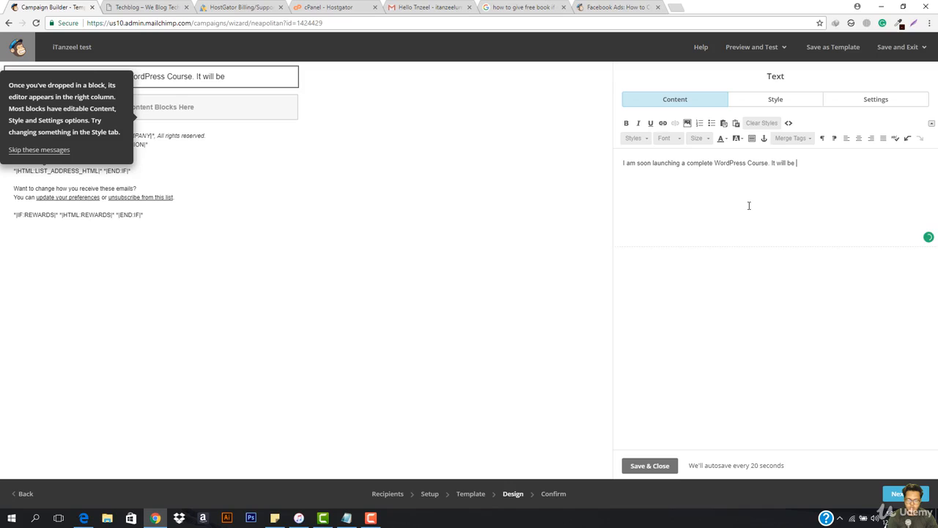
{"action": "type", "text": "ched"}
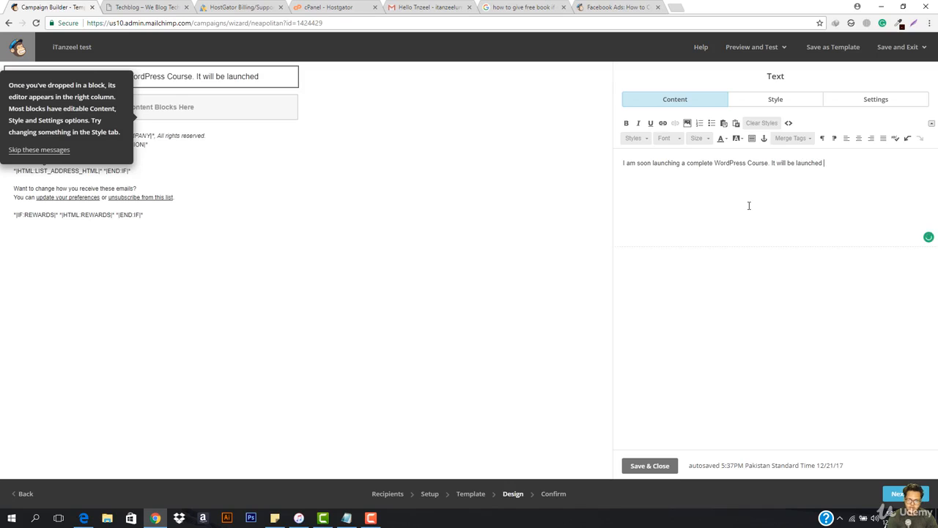
{"action": "type", "text": " on NEW "}
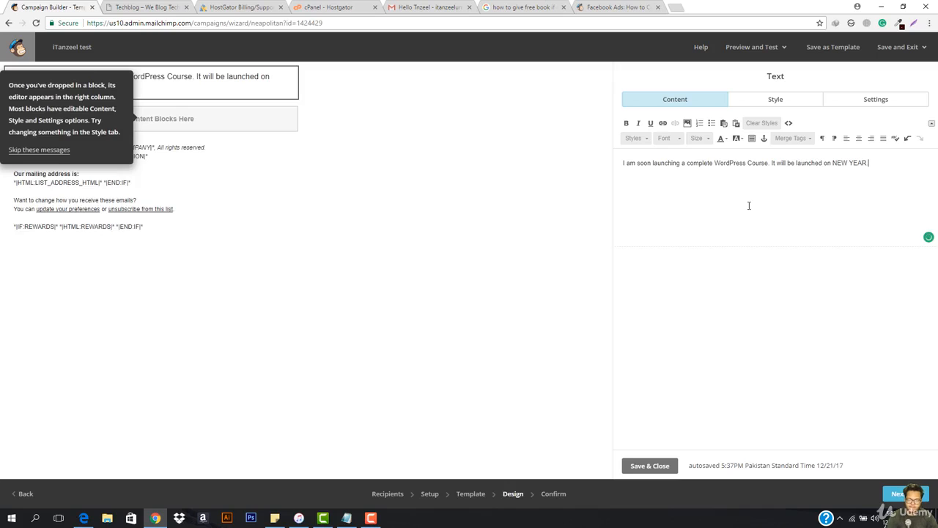
{"action": "type", "text": "YEAR."}
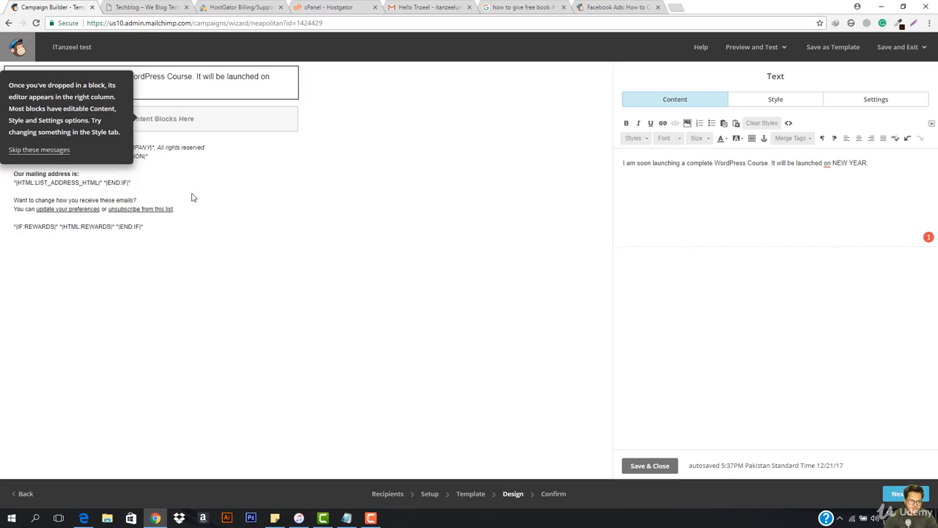
{"action": "left_click", "coordinate": [650, 465]}
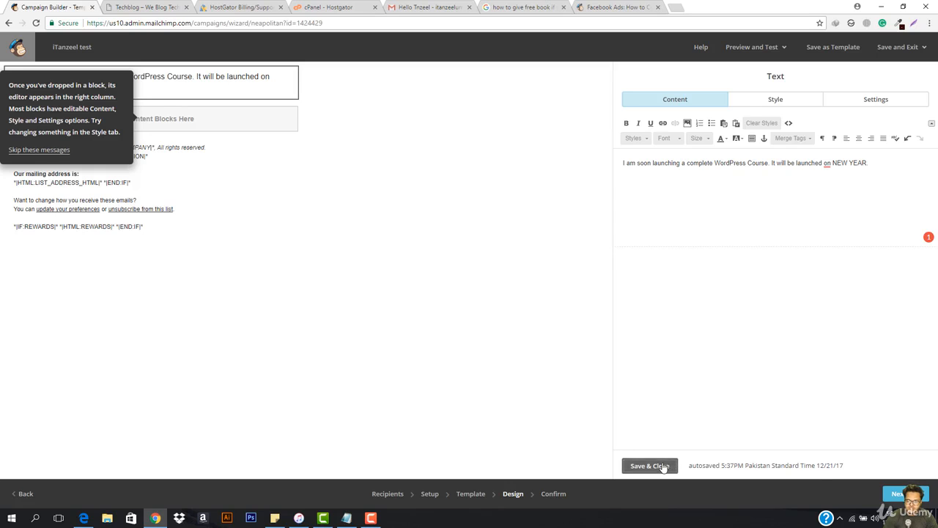
{"action": "left_click", "coordinate": [43, 151]}
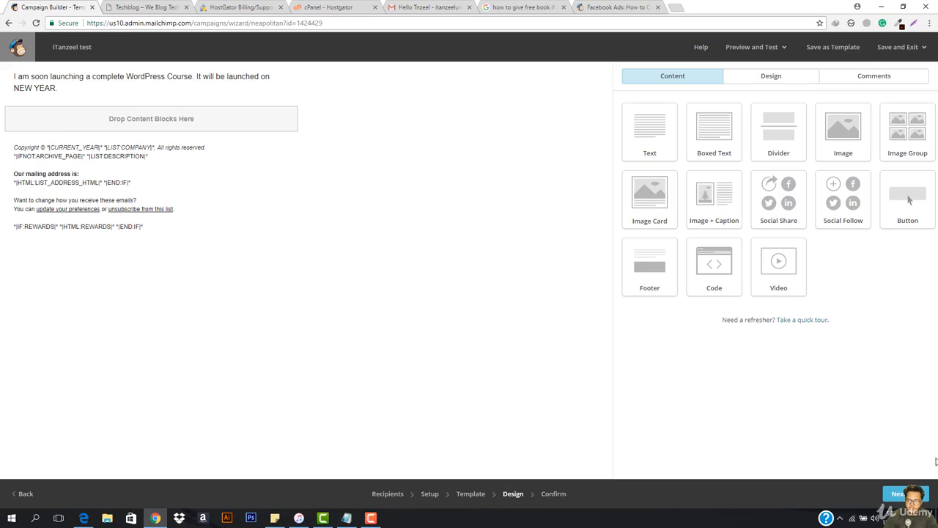
Step: Proceed to the confirmation checklist, review the reply address and campaign URL, and send the campaign immediately
{"action": "left_click", "coordinate": [894, 497]}
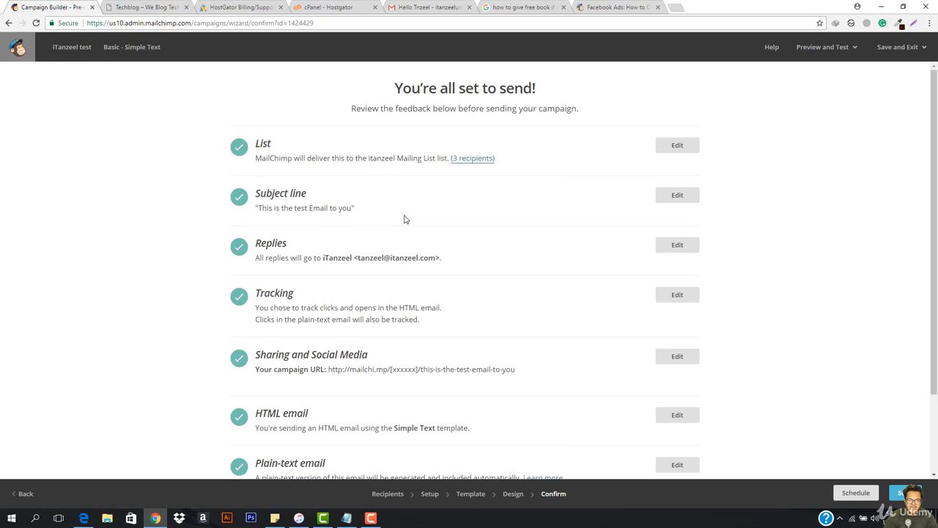
{"action": "scroll", "coordinate": [436, 206], "scroll_direction": "down", "scroll_amount": 3}
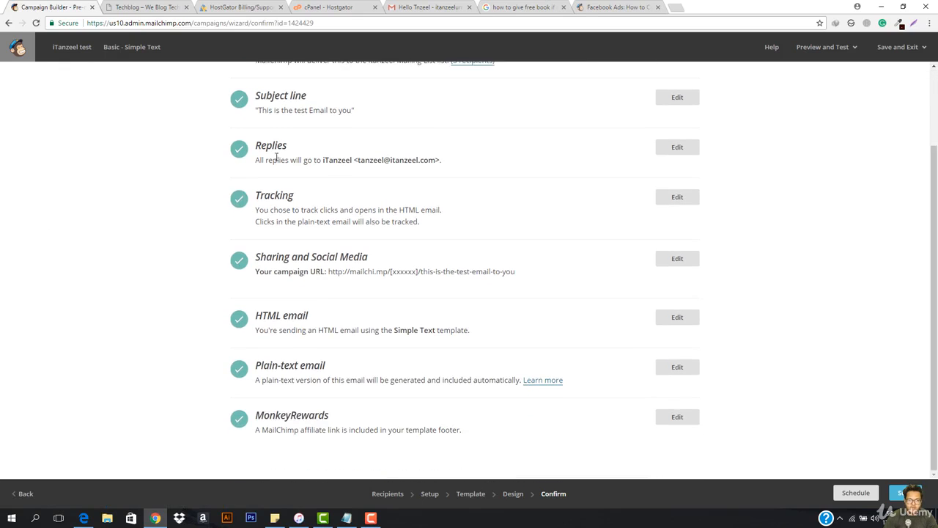
{"action": "left_click_drag", "start_coordinate": [321, 162], "coordinate": [446, 162]}
{"action": "left_click", "coordinate": [446, 162]}
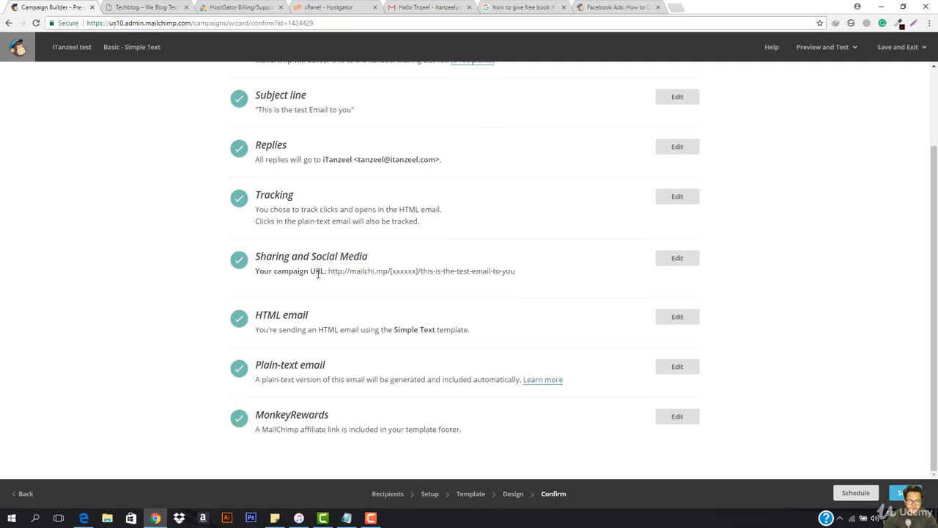
{"action": "left_click_drag", "start_coordinate": [329, 271], "coordinate": [518, 271]}
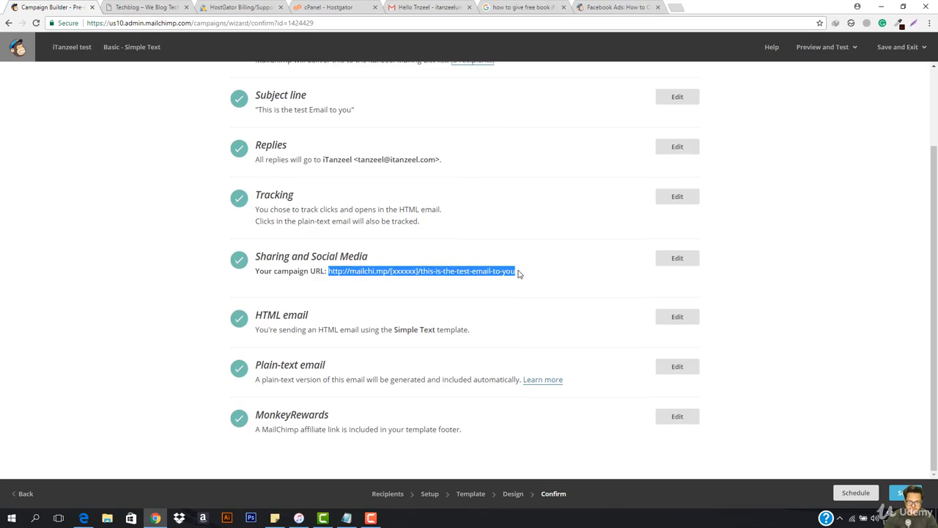
{"action": "left_click", "coordinate": [518, 273]}
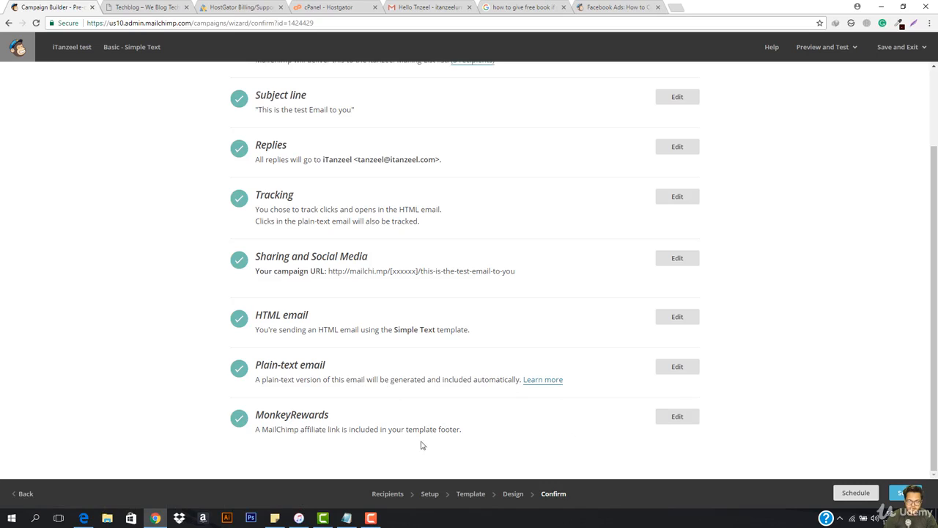
{"action": "left_click", "coordinate": [903, 492]}
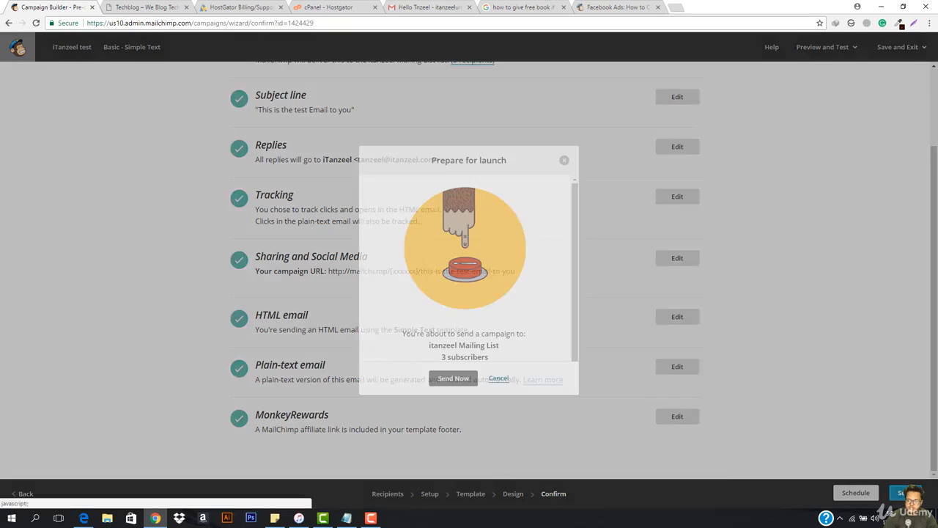
{"action": "left_click", "coordinate": [452, 378]}
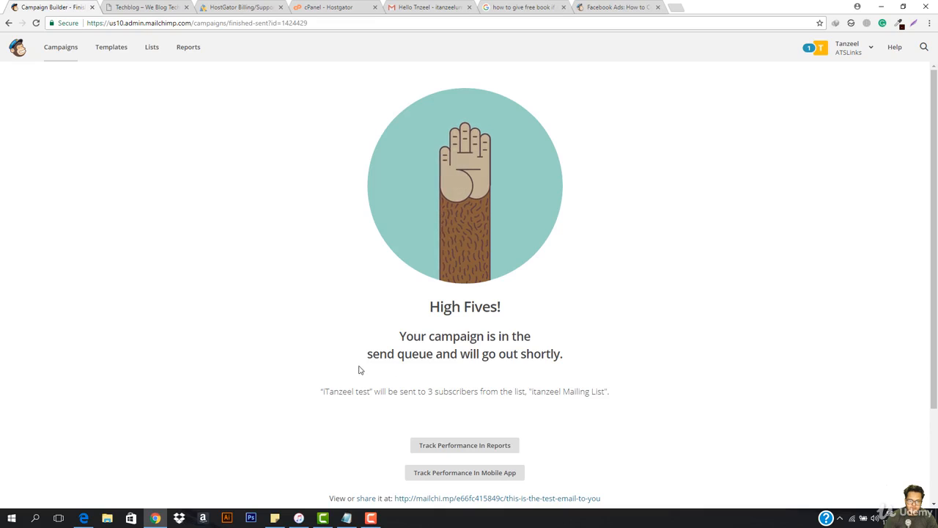
Step: Open the sent campaign's performance report and look through its open and click rates, 24-hour performance and top links
{"action": "scroll", "coordinate": [557, 330], "scroll_direction": "down", "scroll_amount": 2}
{"action": "left_click", "coordinate": [435, 353]}
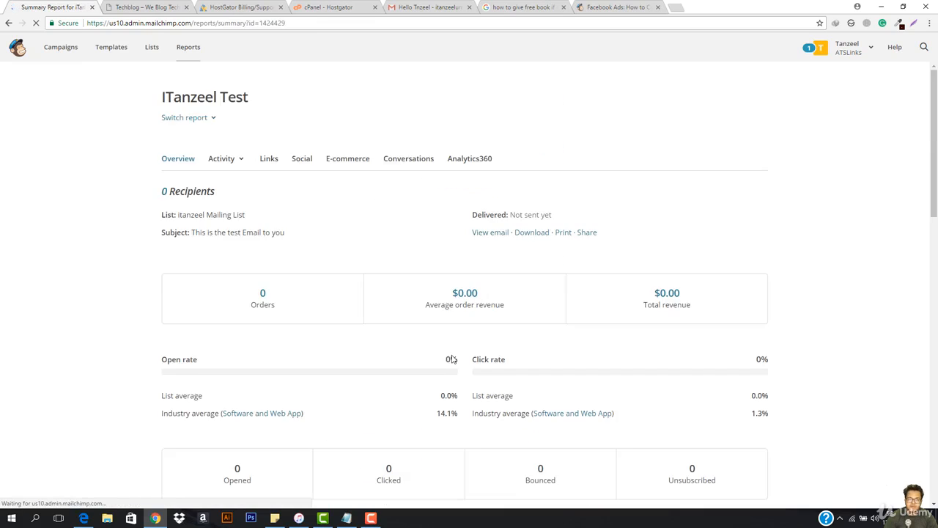
{"action": "scroll", "coordinate": [449, 303], "scroll_direction": "down", "scroll_amount": 3}
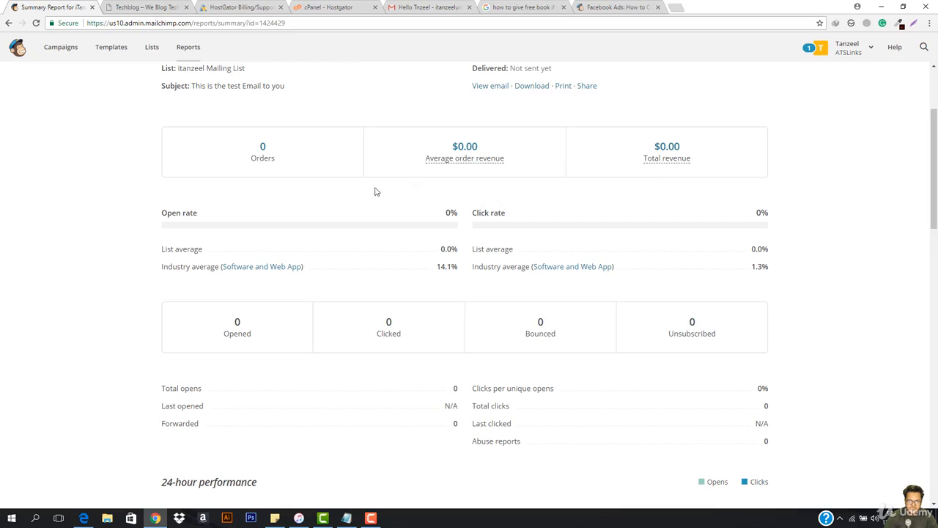
{"action": "scroll", "coordinate": [227, 282], "scroll_direction": "down", "scroll_amount": 3}
{"action": "scroll", "coordinate": [228, 284], "scroll_direction": "down", "scroll_amount": 15}
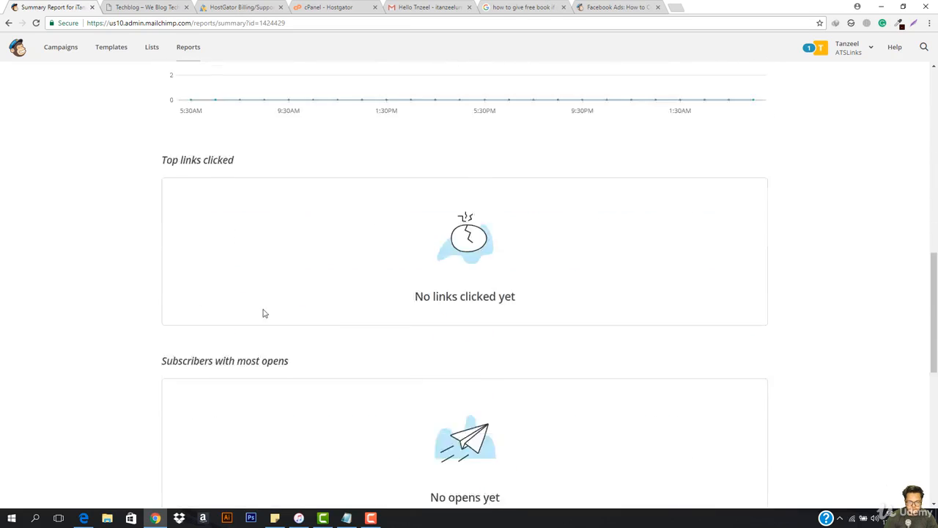
{"action": "scroll", "coordinate": [471, 289], "scroll_direction": "up", "scroll_amount": 10}
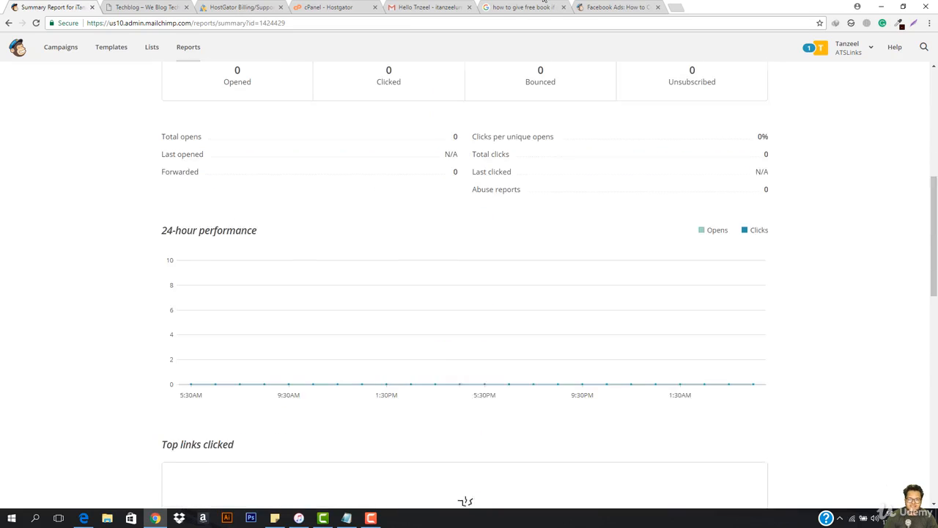
Step: Open gmail.com in a new browser tab and check the spam folder and inbox for the sent campaign email
{"action": "left_click", "coordinate": [616, 7]}
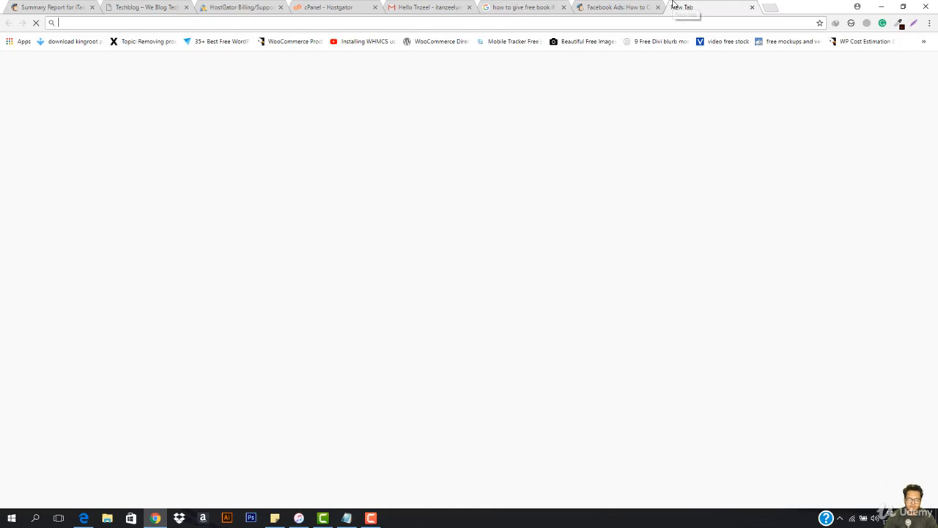
{"action": "left_click", "coordinate": [675, 7]}
{"action": "type", "text": "gmail.com"}
{"action": "key", "text": "Return"}
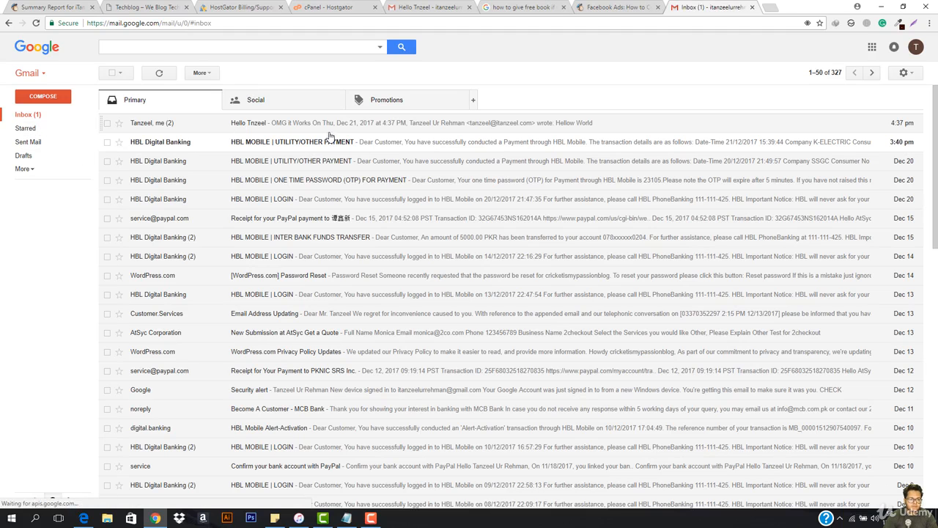
{"action": "left_click", "coordinate": [23, 169]}
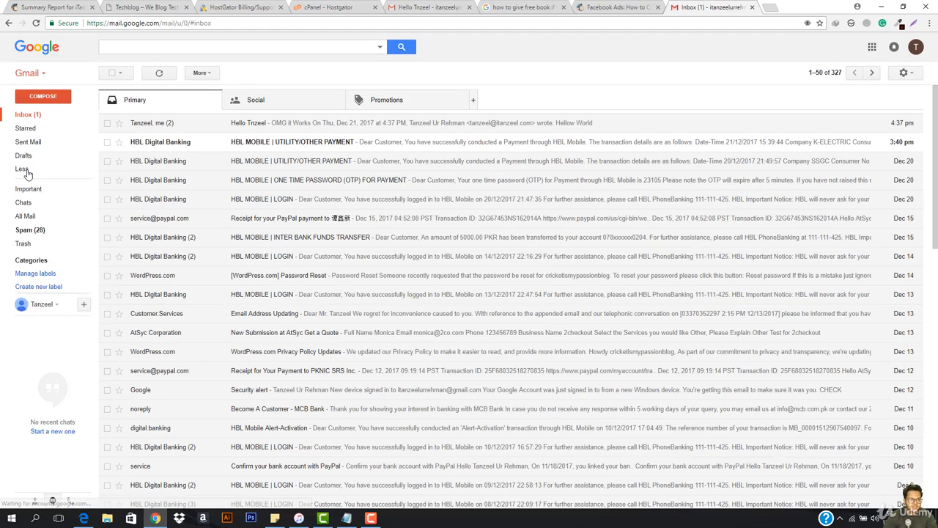
{"action": "left_click", "coordinate": [30, 231]}
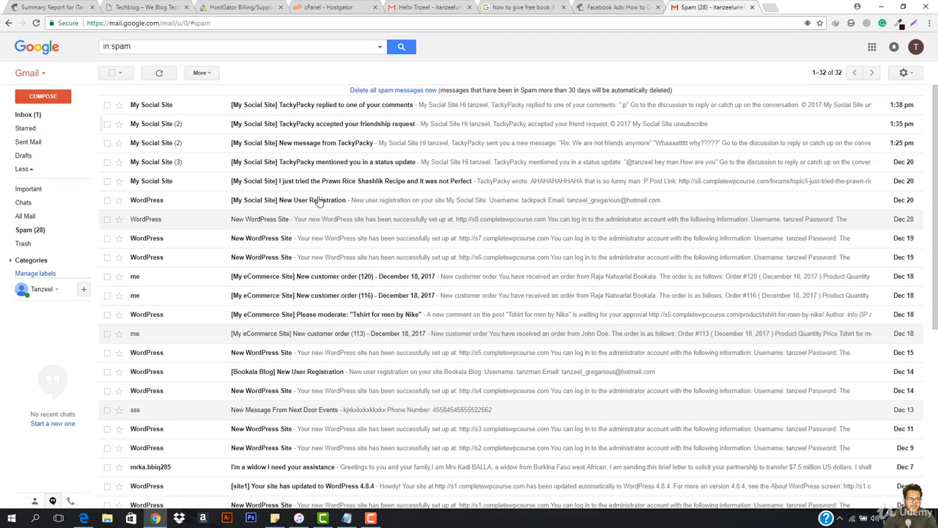
{"action": "left_click", "coordinate": [20, 118]}
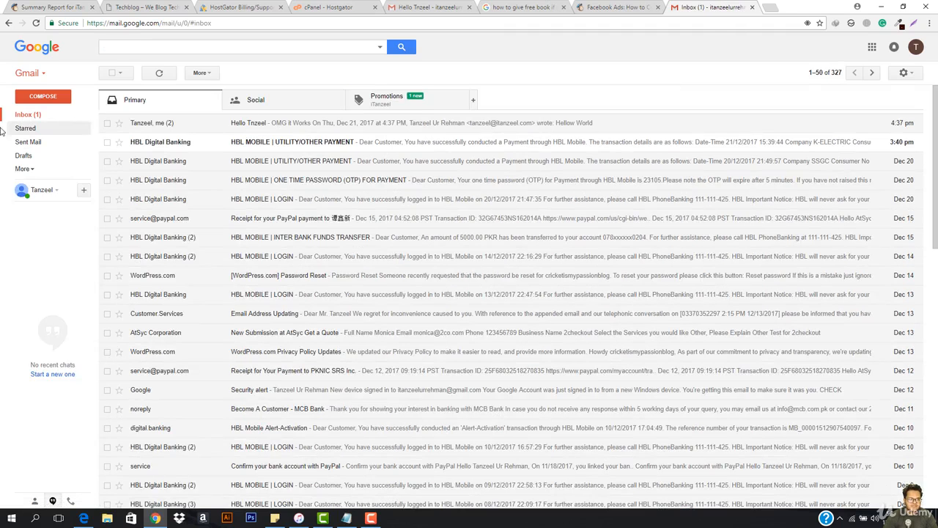
Step: Open the iTanzeel message "This is the test Email to you" among the promotions and read its body, copyright, subscription notice and unsubscribe footer
{"action": "left_click", "coordinate": [392, 106]}
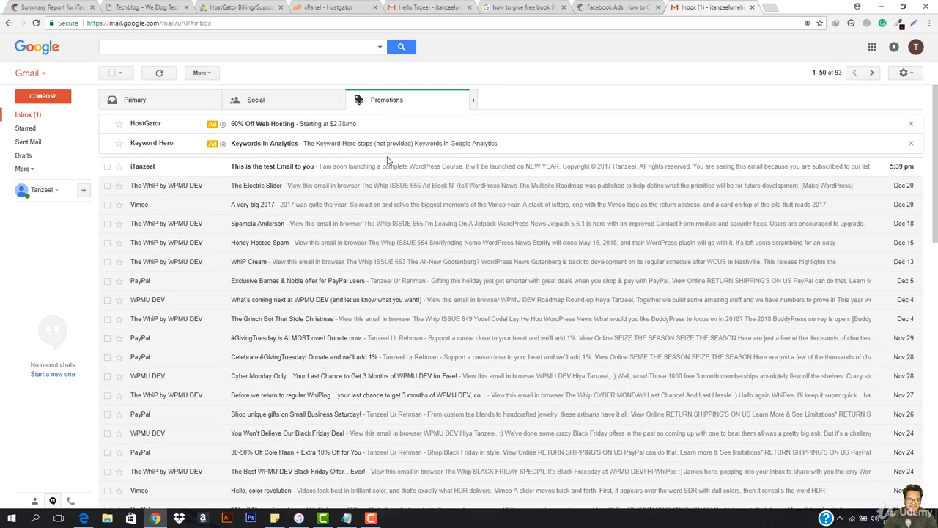
{"action": "left_click", "coordinate": [307, 170]}
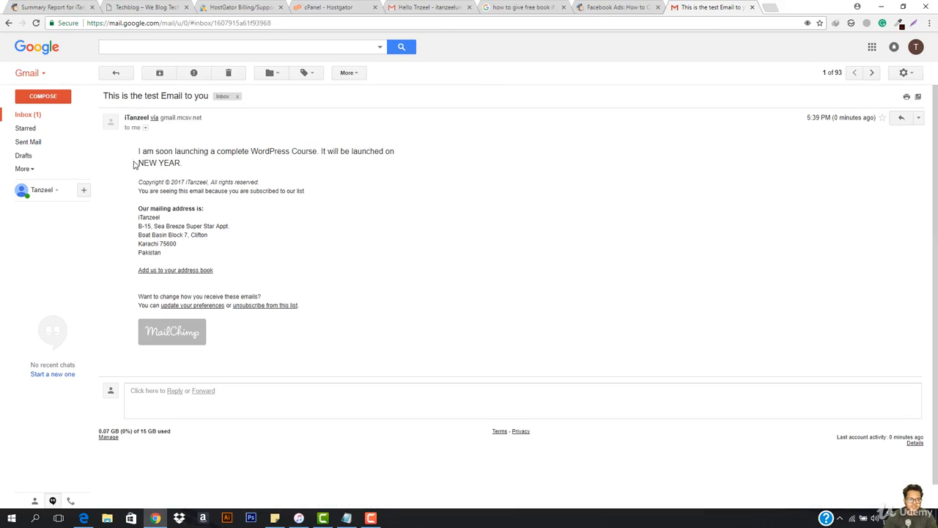
{"action": "left_click_drag", "start_coordinate": [139, 151], "coordinate": [325, 180]}
{"action": "left_click", "coordinate": [316, 151]}
{"action": "left_click_drag", "start_coordinate": [140, 183], "coordinate": [301, 203]}
{"action": "left_click", "coordinate": [205, 217]}
{"action": "left_click_drag", "start_coordinate": [147, 295], "coordinate": [270, 301]}
{"action": "left_click", "coordinate": [170, 296]}
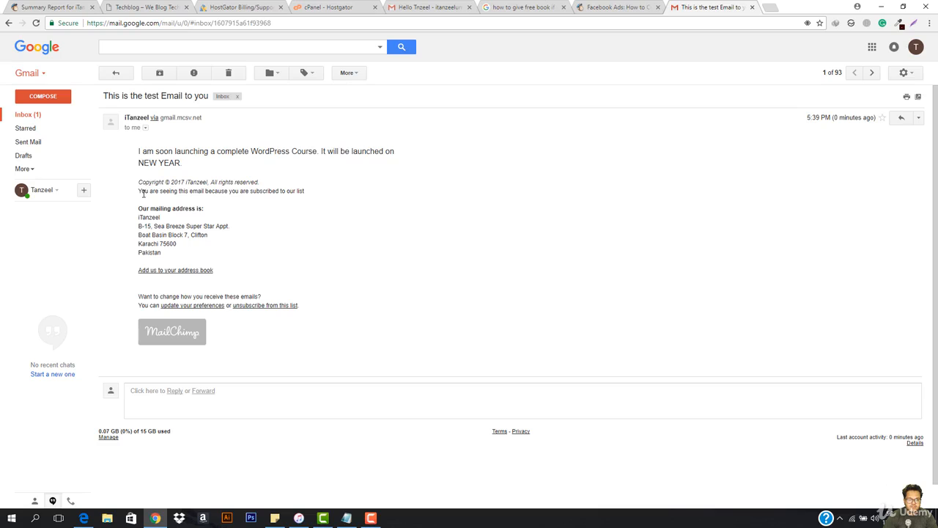
{"action": "left_click_drag", "start_coordinate": [151, 191], "coordinate": [303, 191]}
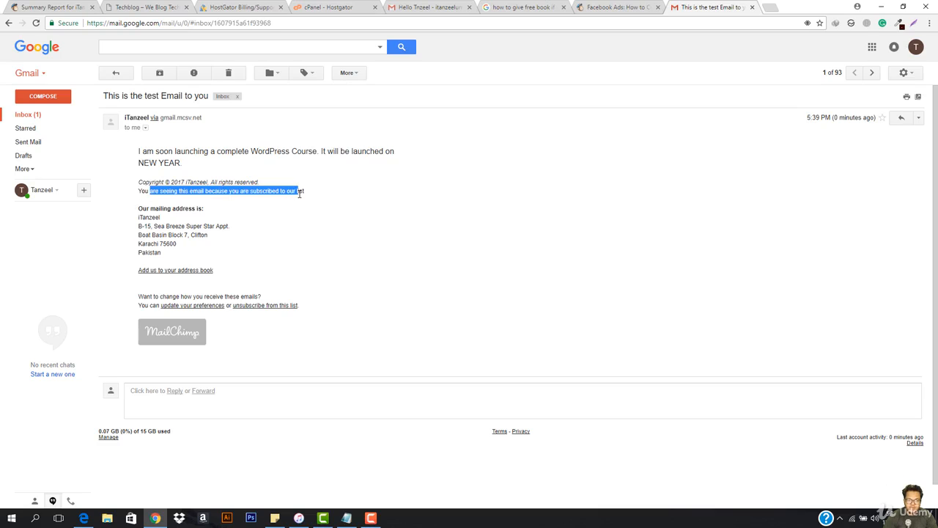
{"action": "left_click", "coordinate": [307, 192]}
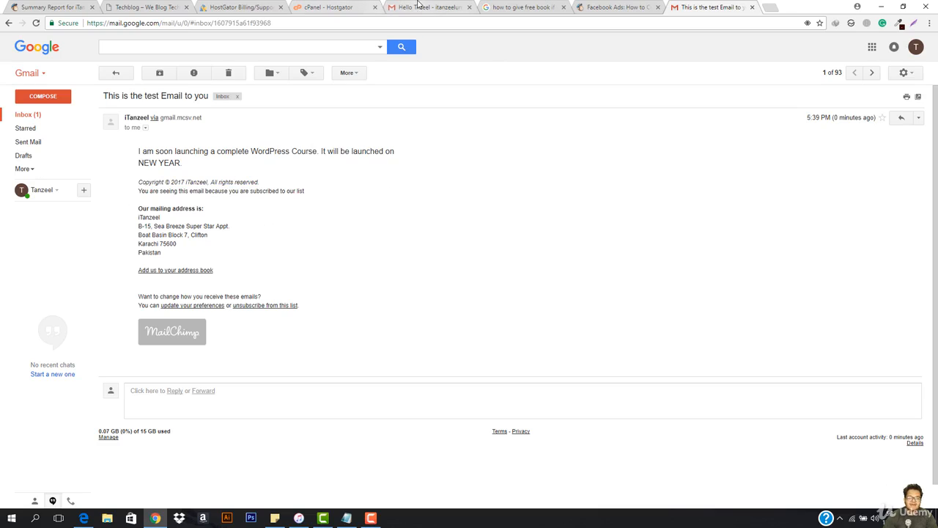
Step: Switch to Mailchimp and check the itanzeel Mailing List's subscriber, open and click figures in the lists overview
{"action": "left_click", "coordinate": [639, 5]}
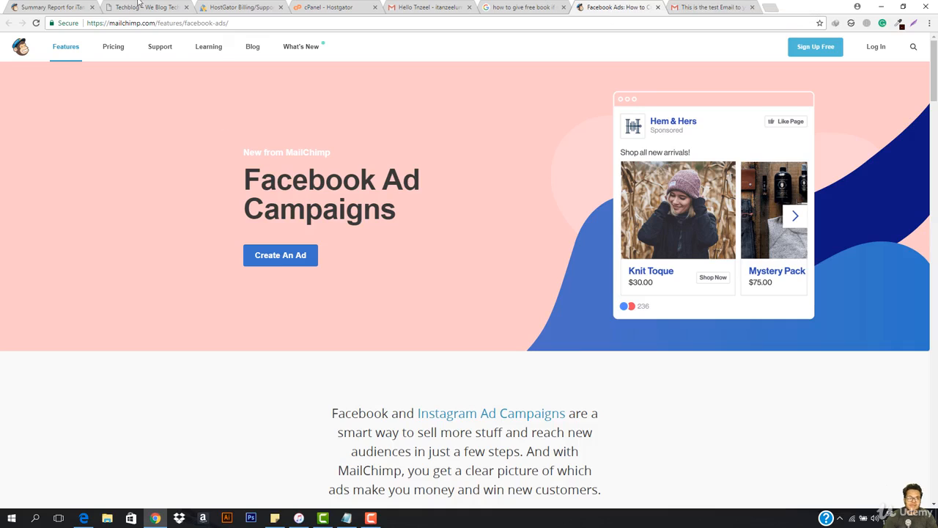
{"action": "left_click", "coordinate": [33, 5]}
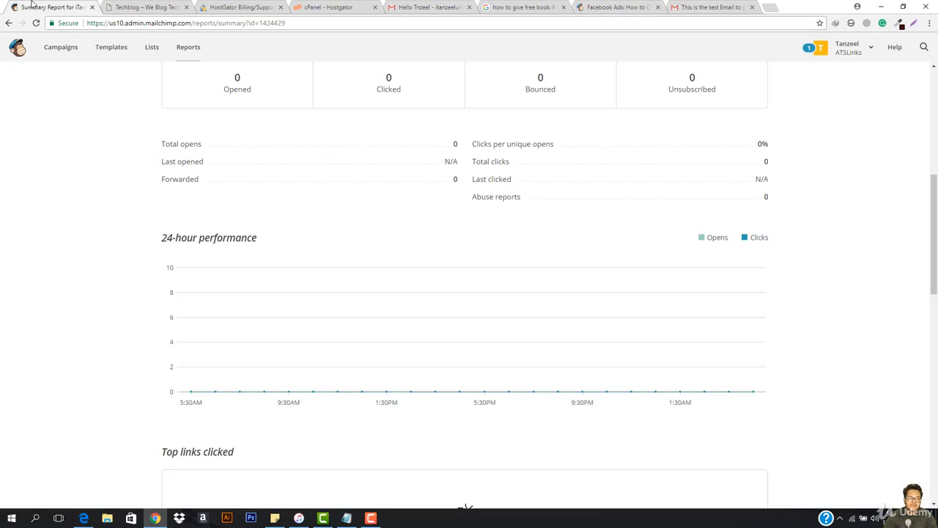
{"action": "left_click", "coordinate": [152, 48]}
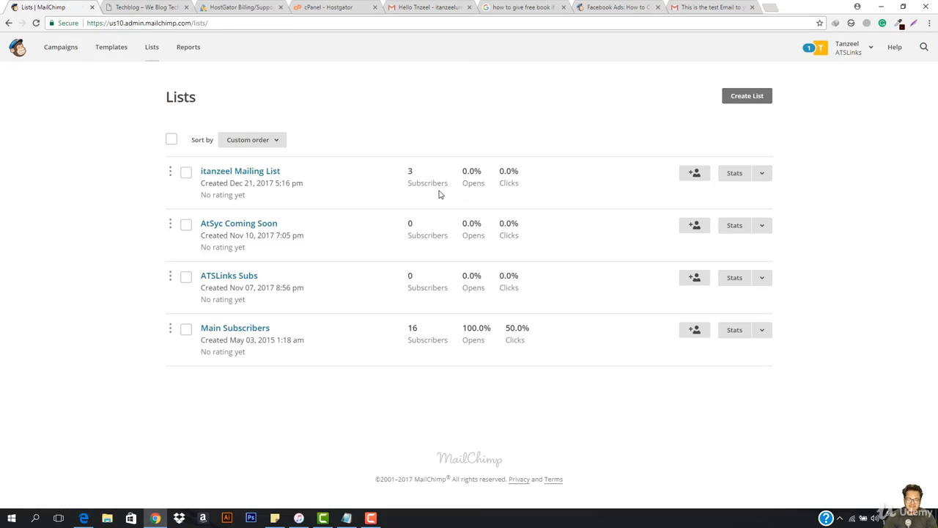
Step: Review the received campaign email's subscription notice and mailing address in Gmail again, and return to the inbox
{"action": "left_click", "coordinate": [707, 7]}
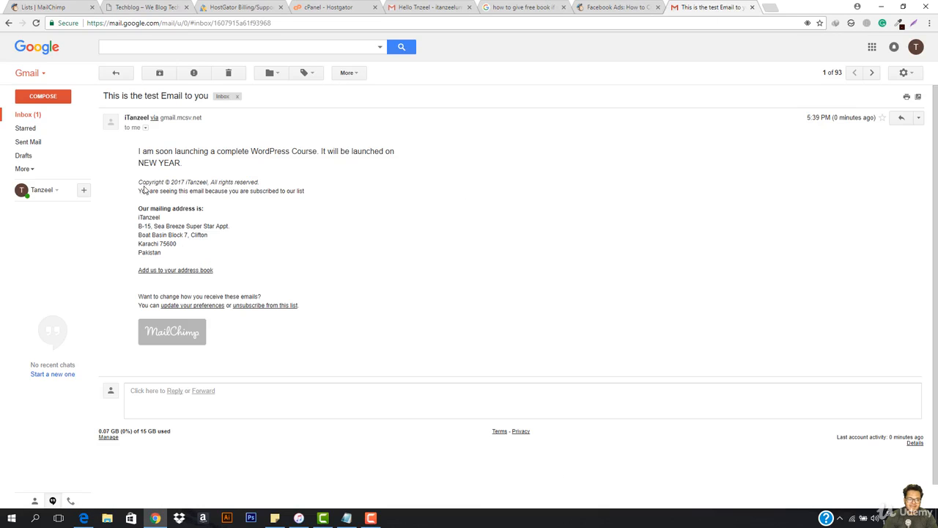
{"action": "left_click_drag", "start_coordinate": [149, 193], "coordinate": [354, 191]}
{"action": "left_click", "coordinate": [354, 191]}
{"action": "left_click_drag", "start_coordinate": [142, 205], "coordinate": [279, 230]}
{"action": "left_click", "coordinate": [279, 230]}
{"action": "left_click_drag", "start_coordinate": [213, 348], "coordinate": [452, 291]}
{"action": "left_click", "coordinate": [452, 291]}
{"action": "left_click", "coordinate": [28, 115]}
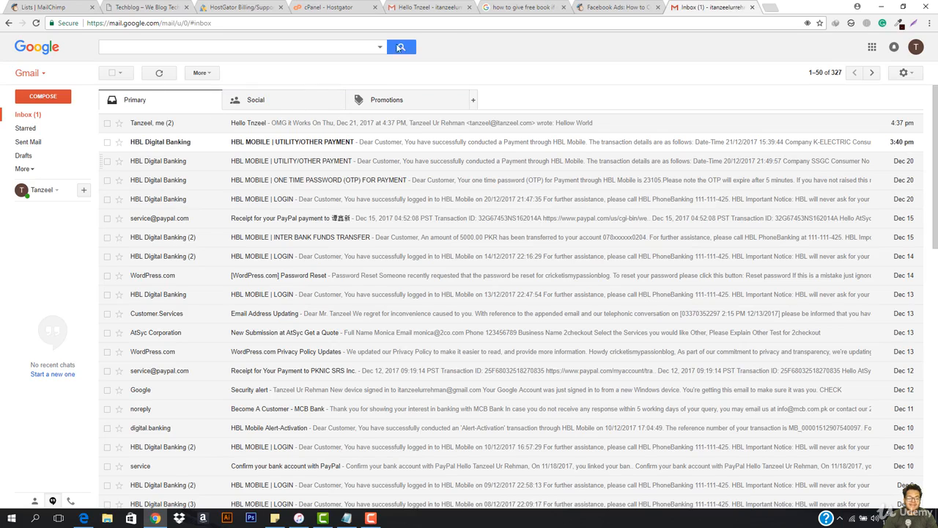
Step: Open mail.yahoo.com in a new browser tab and sign in to the remembered Yahoo account with the account password
{"action": "left_click", "coordinate": [618, 5]}
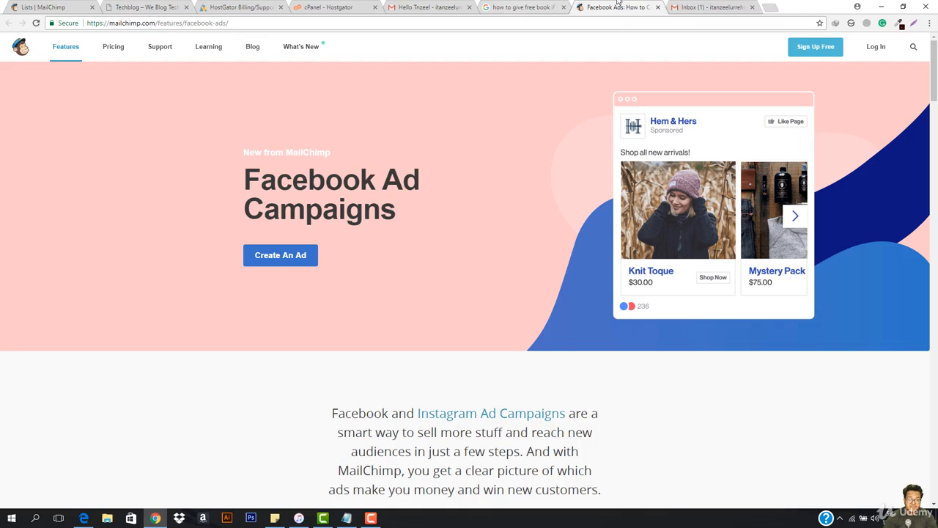
{"action": "left_click", "coordinate": [769, 8]}
{"action": "type", "text": "mai"}
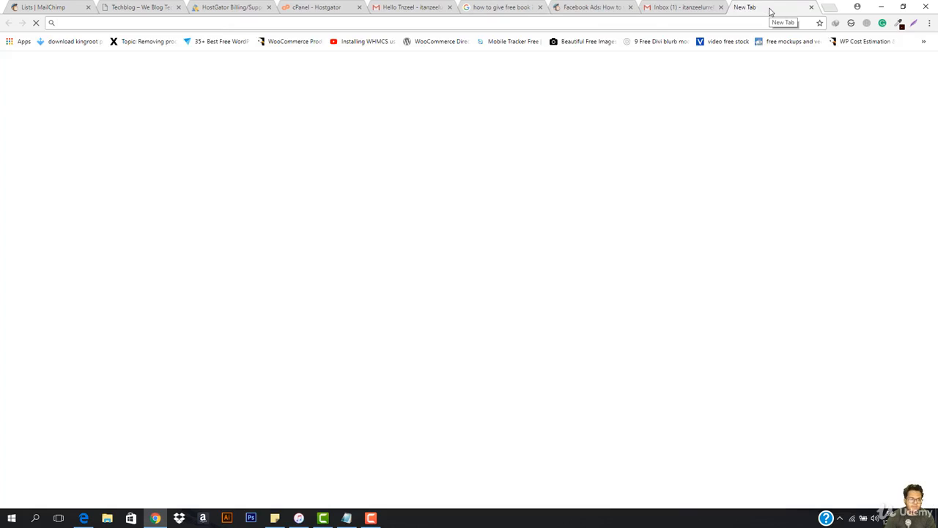
{"action": "type", "text": "l.yahoo.com"}
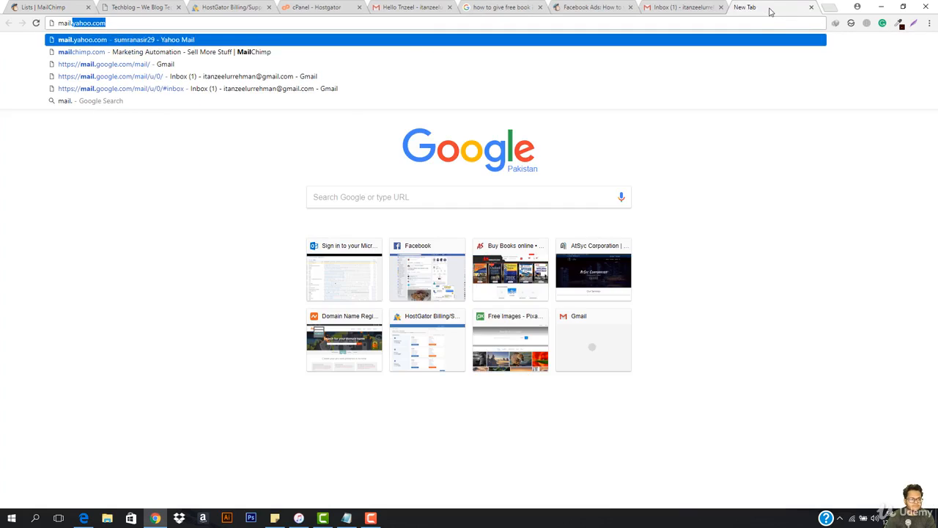
{"action": "key", "text": "Return"}
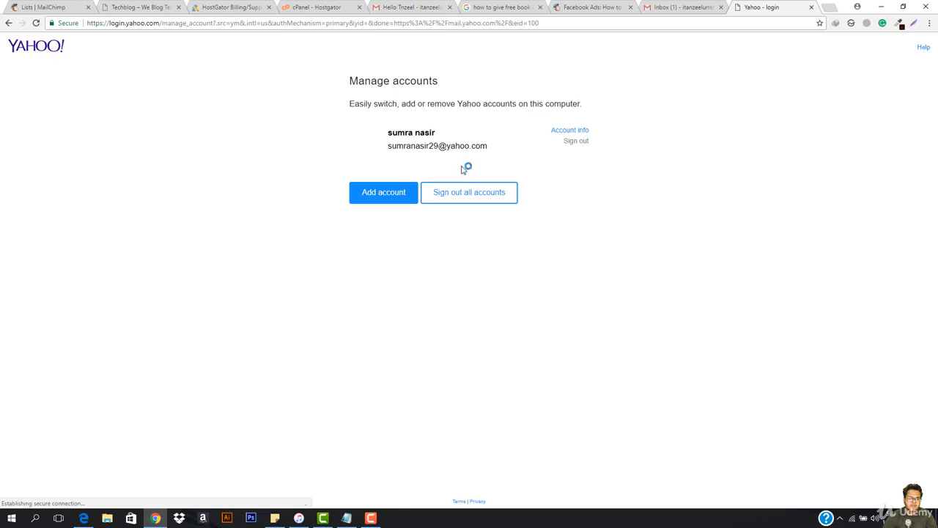
{"action": "left_click", "coordinate": [445, 136]}
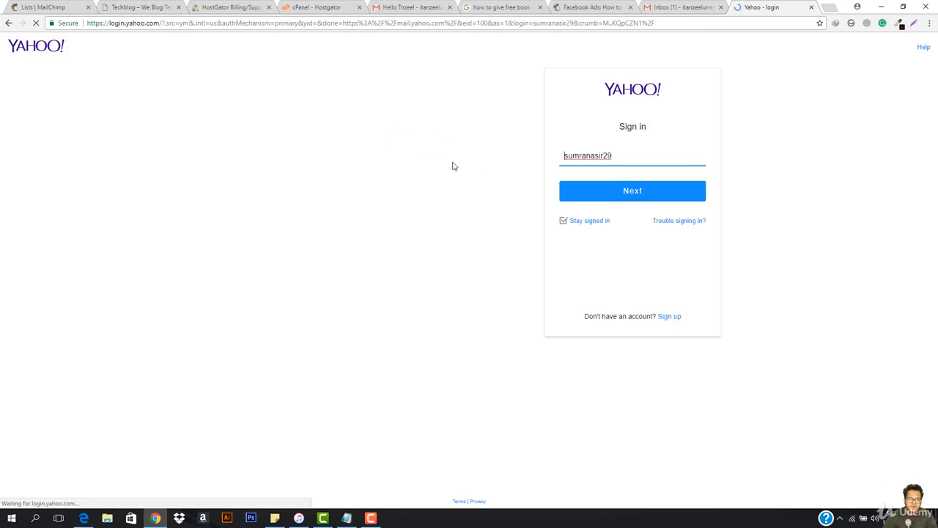
{"action": "left_click", "coordinate": [667, 191]}
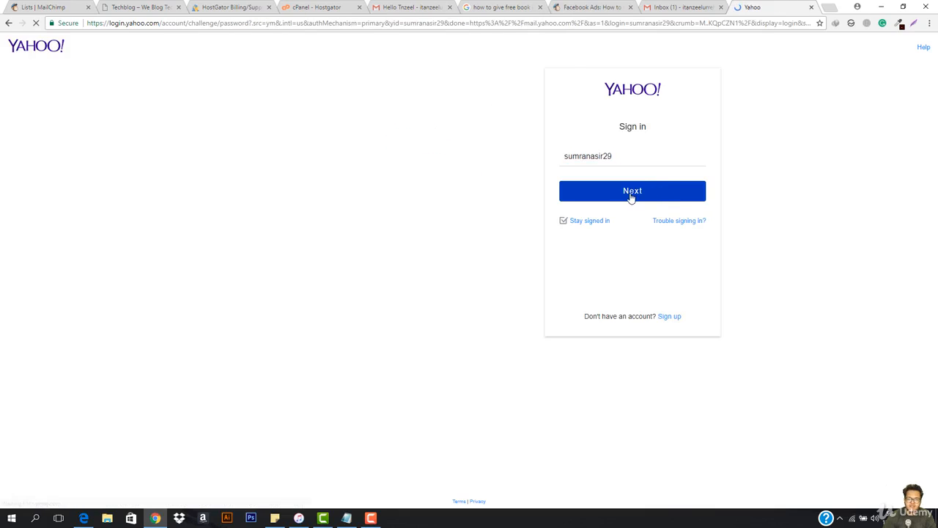
{"action": "left_click", "coordinate": [580, 183]}
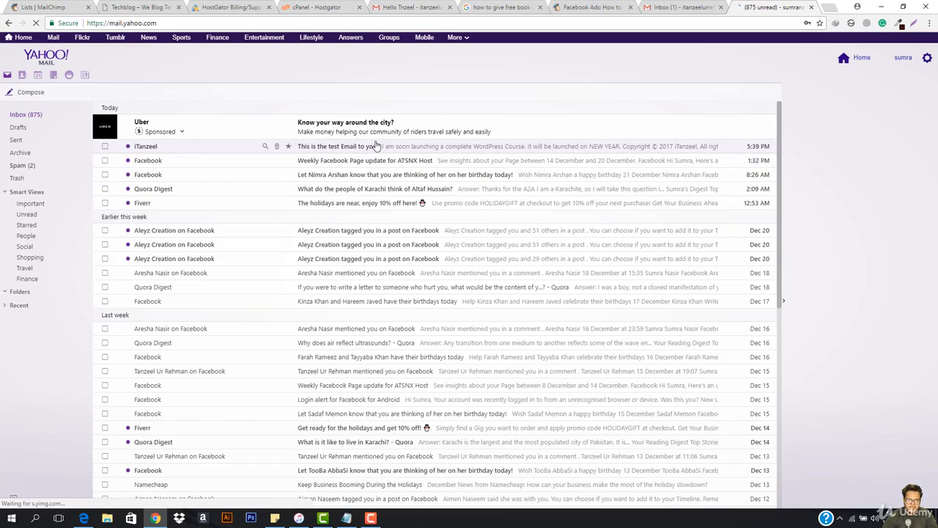
Step: Open the received campaign email in Yahoo Mail, show its blocked images, read it and dismiss the password-saving prompt before returning to the inbox
{"action": "left_click", "coordinate": [355, 151]}
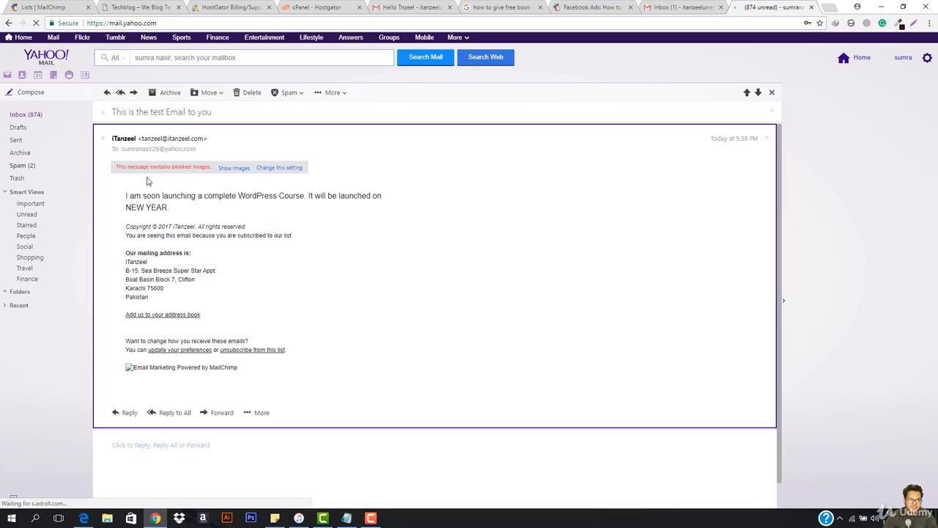
{"action": "left_click", "coordinate": [232, 168]}
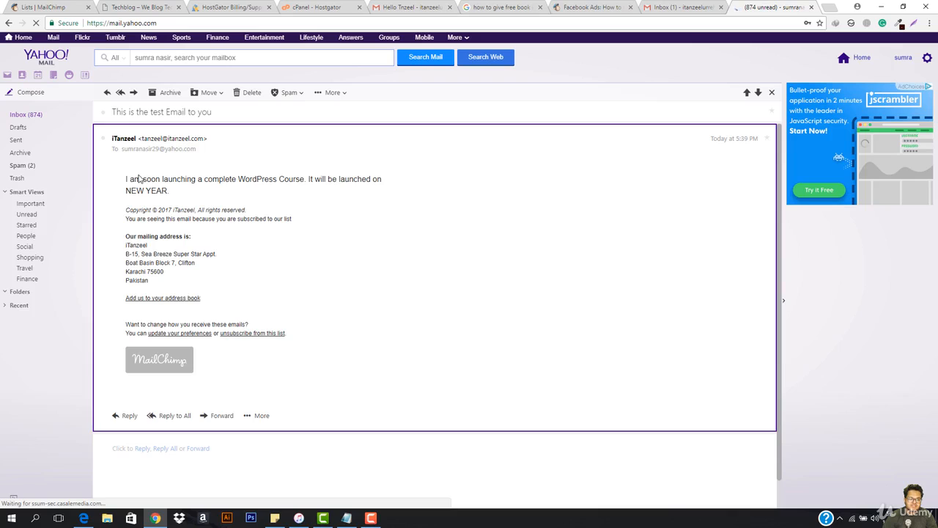
{"action": "left_click_drag", "start_coordinate": [128, 179], "coordinate": [273, 186]}
{"action": "left_click", "coordinate": [278, 195]}
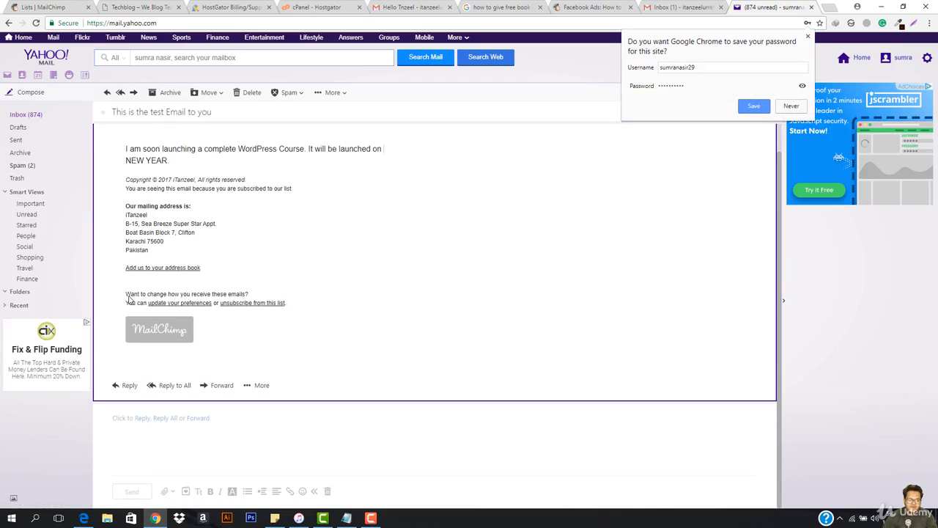
{"action": "left_click", "coordinate": [807, 38]}
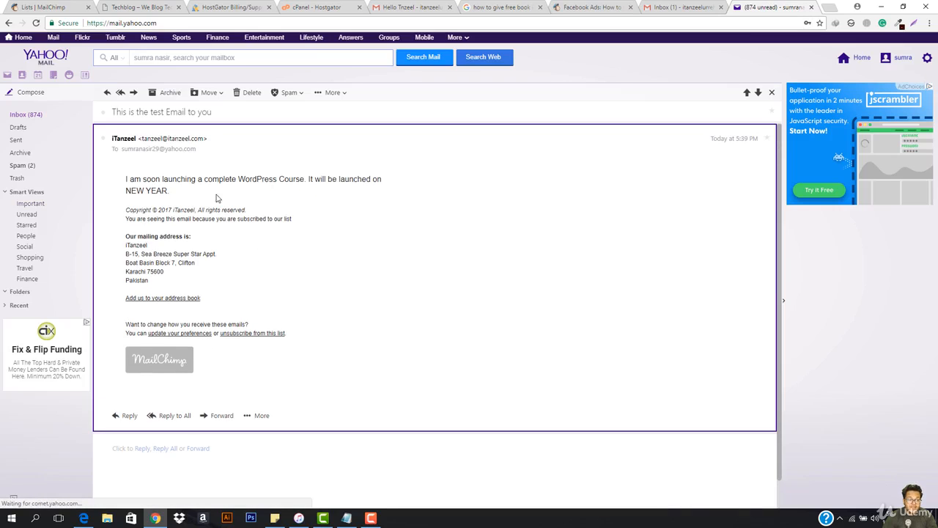
{"action": "left_click", "coordinate": [28, 114]}
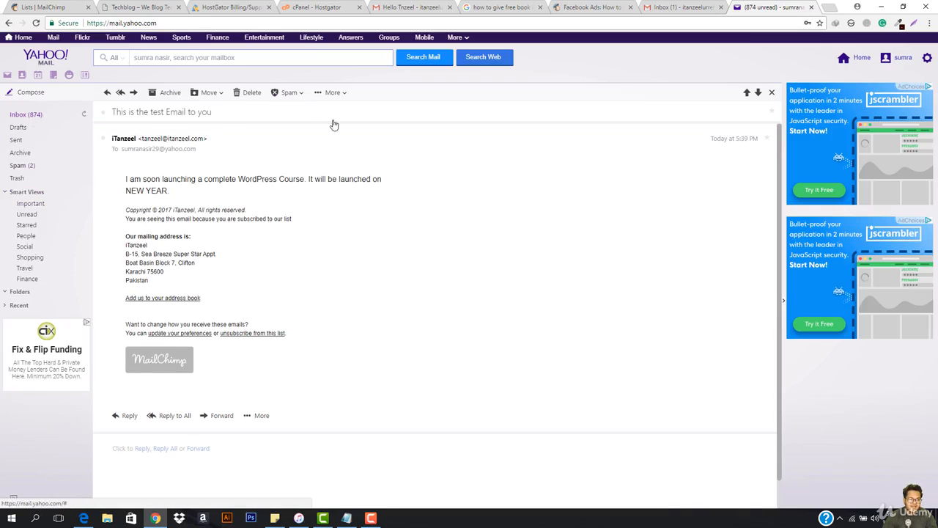
{"action": "left_click", "coordinate": [683, 6]}
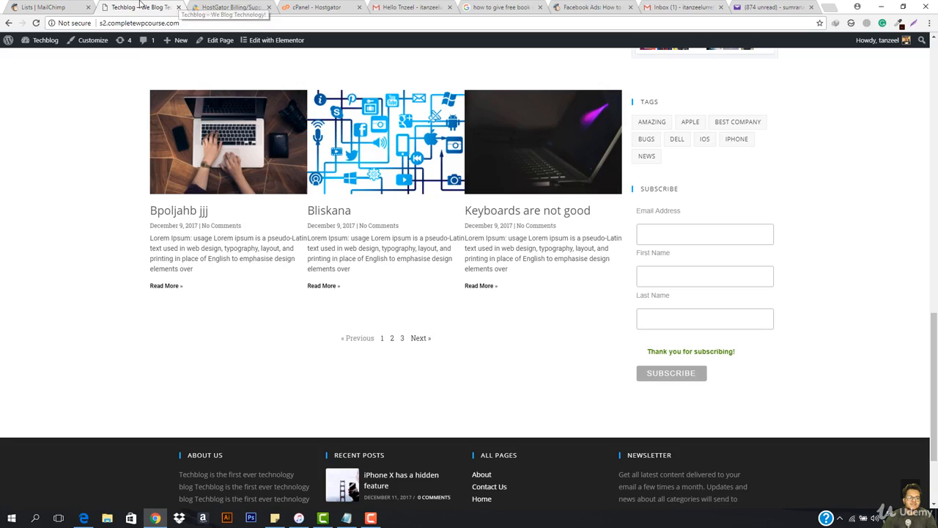
{"action": "left_click", "coordinate": [140, 7]}
{"action": "key", "text": "ctrl+Tab"}
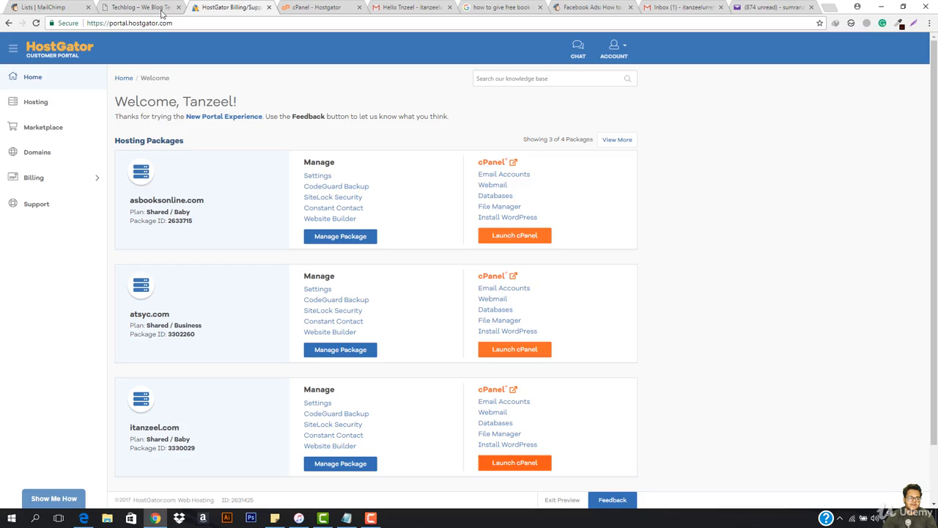
{"action": "left_click", "coordinate": [53, 5]}
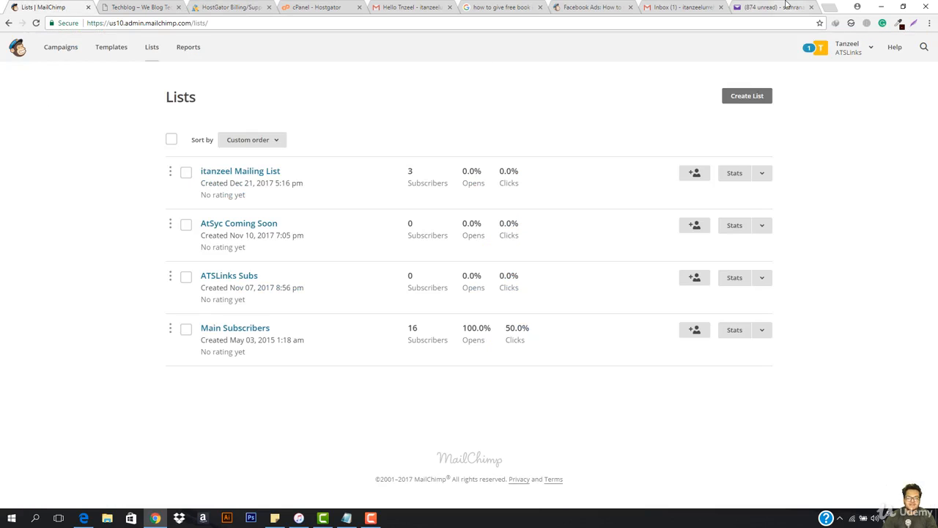
{"action": "left_click", "coordinate": [787, 5]}
{"action": "key", "text": "ctrl+shift+Tab"}
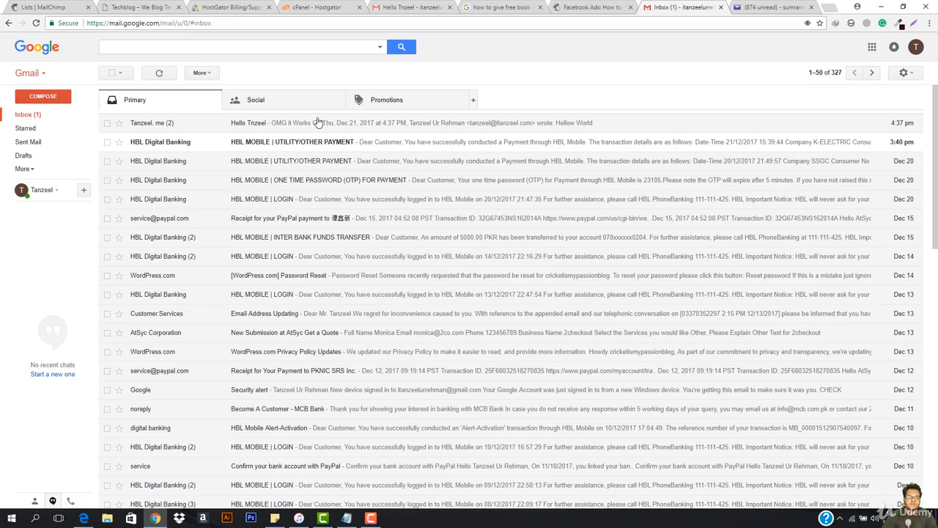
Step: Revisit the Mailchimp lists overview, and reopen the received iTanzeel campaign email in Yahoo Mail
{"action": "left_click", "coordinate": [73, 7]}
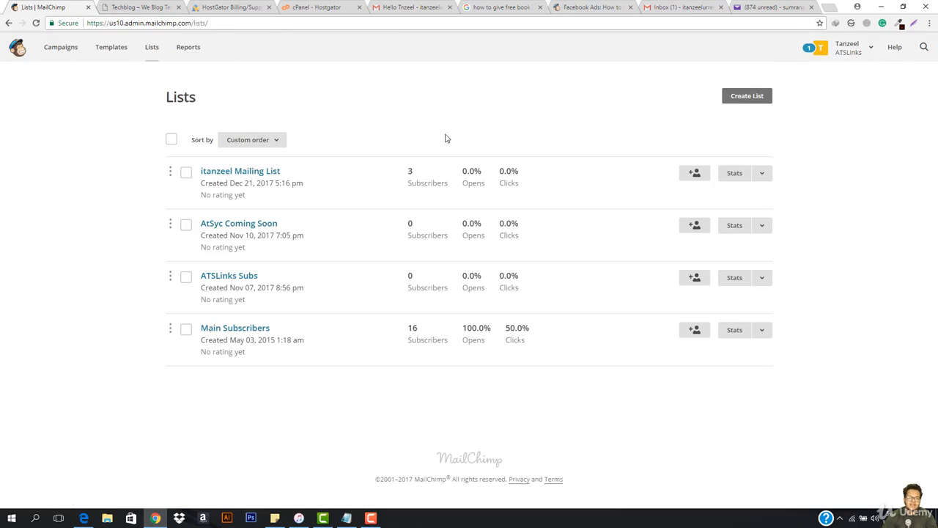
{"action": "left_click", "coordinate": [757, 7]}
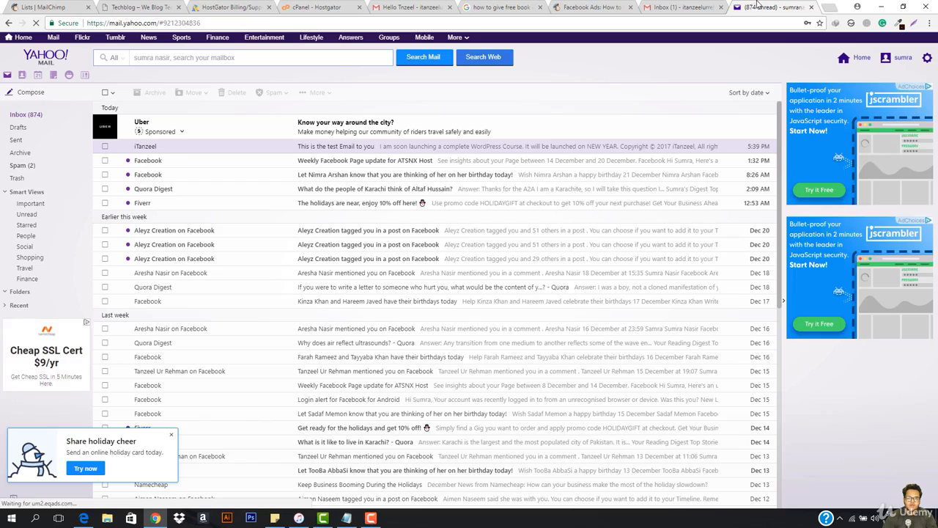
{"action": "left_click", "coordinate": [161, 146]}
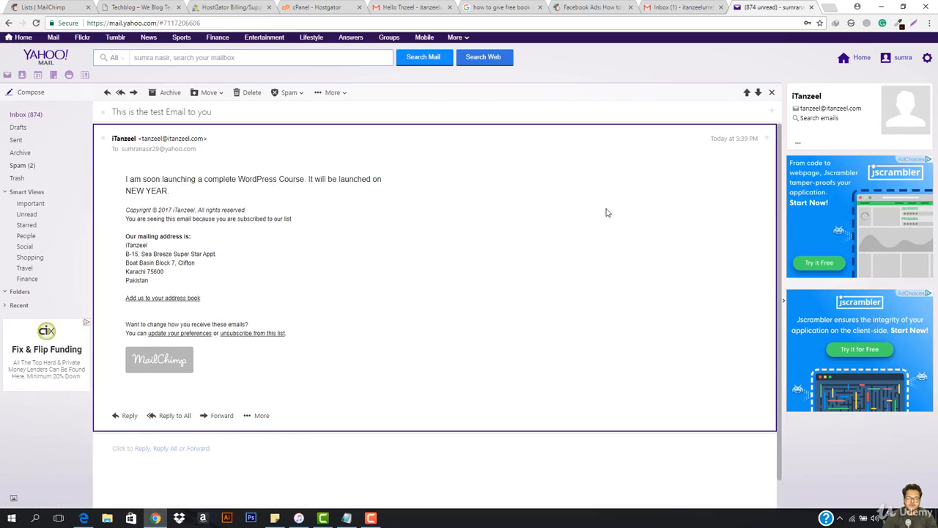
{"action": "left_click", "coordinate": [559, 7]}
{"action": "left_click", "coordinate": [503, 7]}
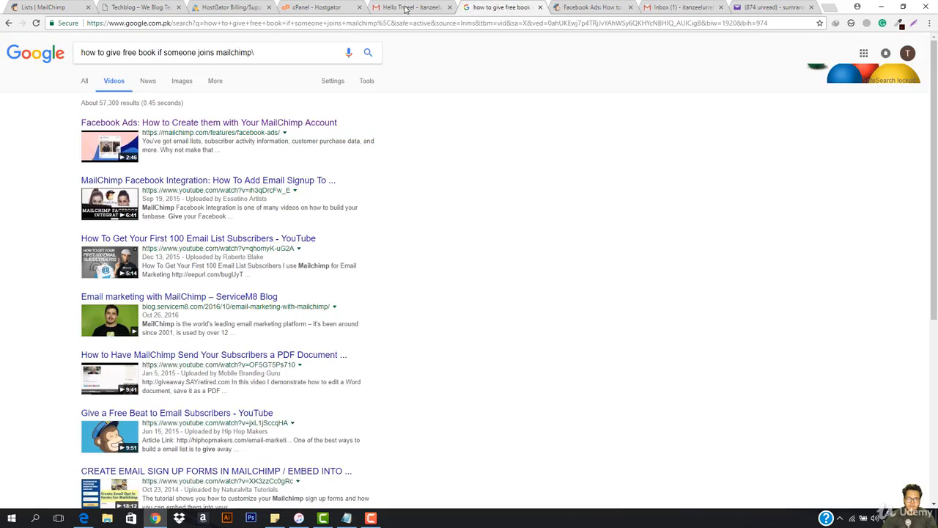
{"action": "left_click", "coordinate": [405, 6]}
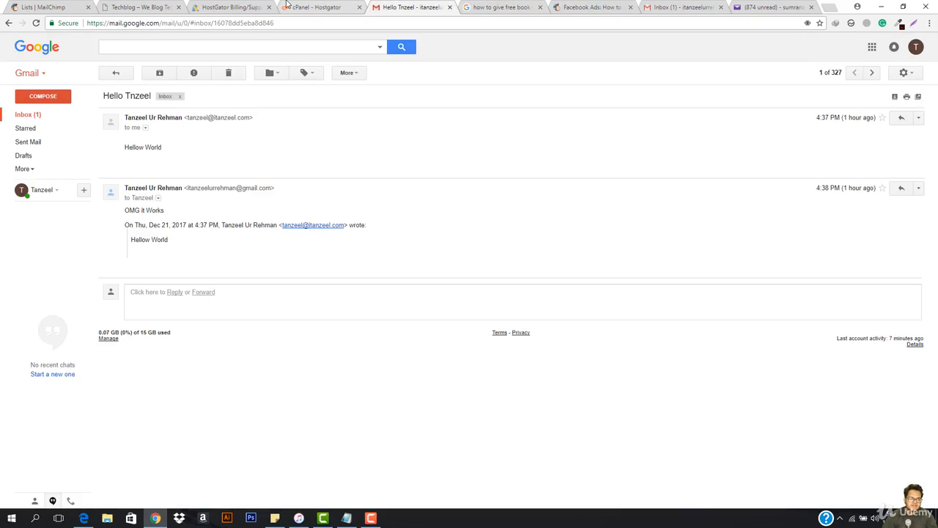
{"action": "left_click", "coordinate": [290, 7]}
{"action": "left_click", "coordinate": [228, 6]}
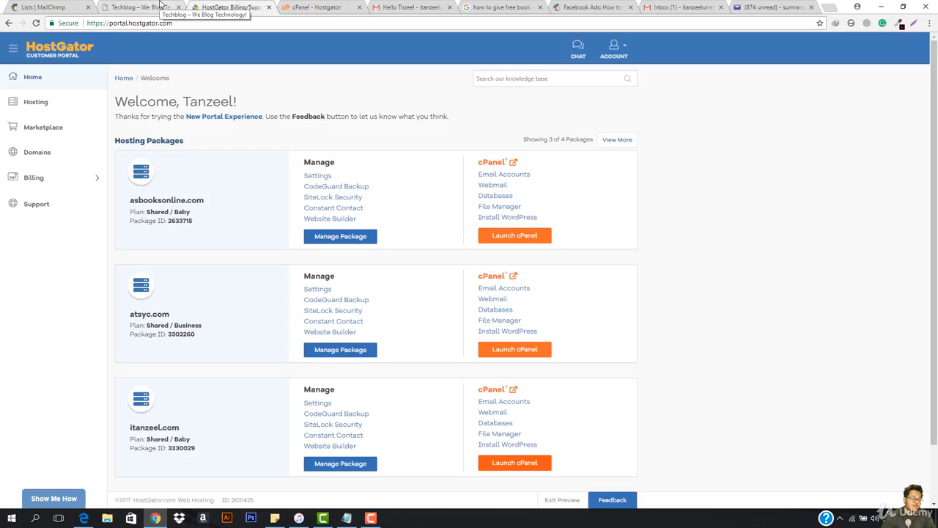